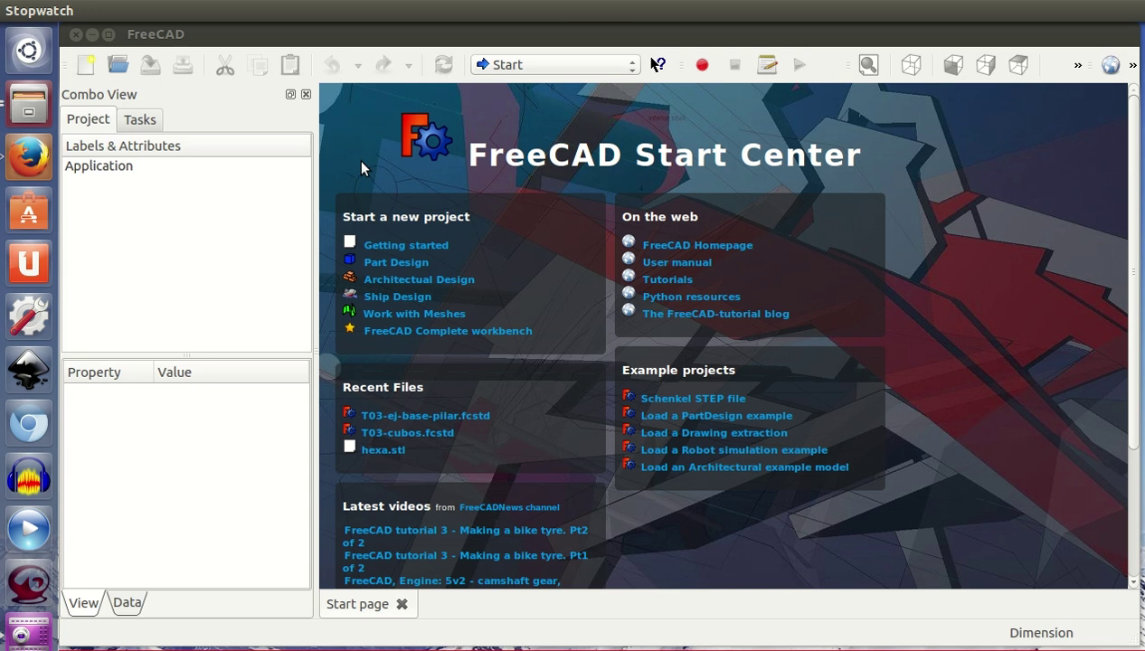
Create a new empty document and enlarge the FreeCAD window.
left_click(99, 76)
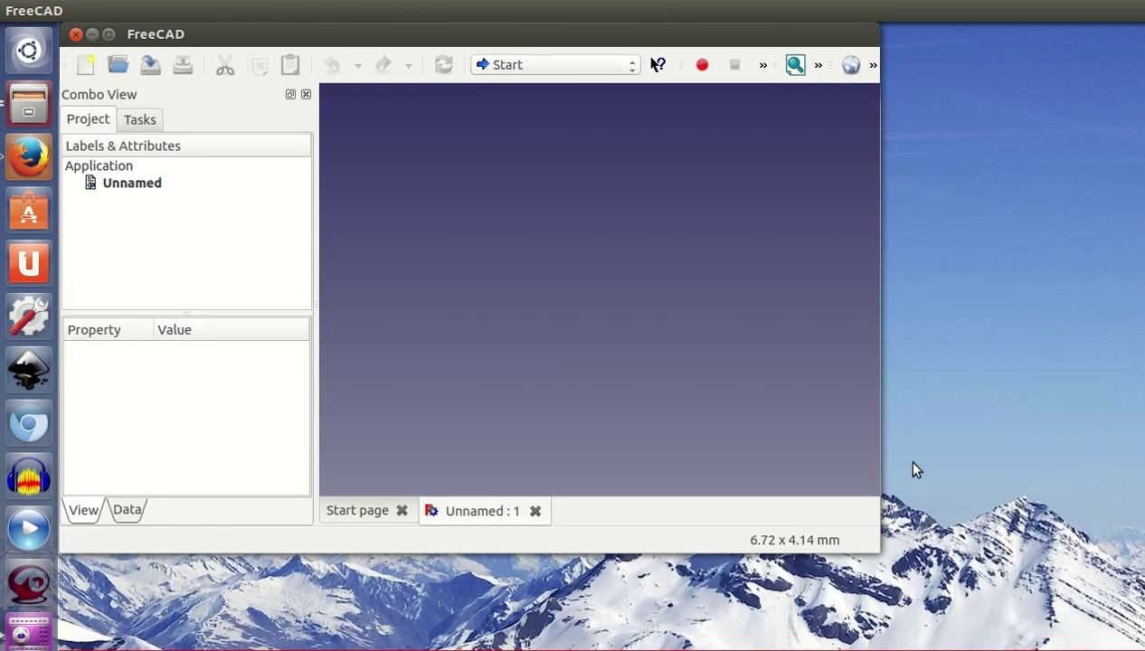
left_click_drag(876, 549, 1126, 642)
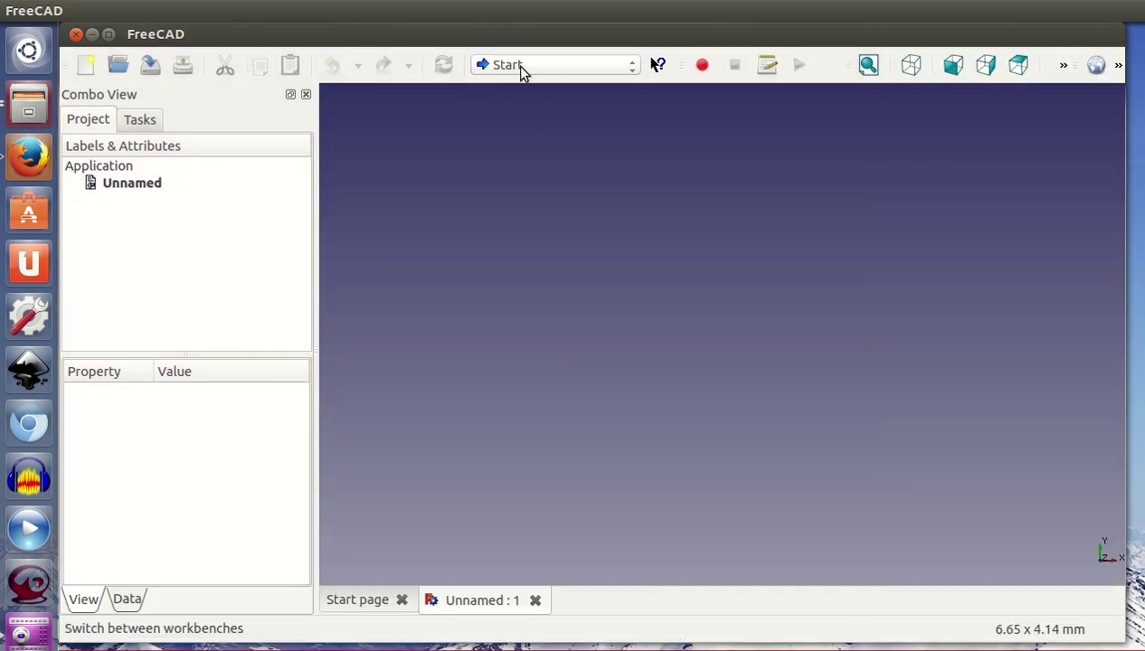
Switch to the Part workbench, add a Box solid, and view it axonometrically.
left_click(516, 66)
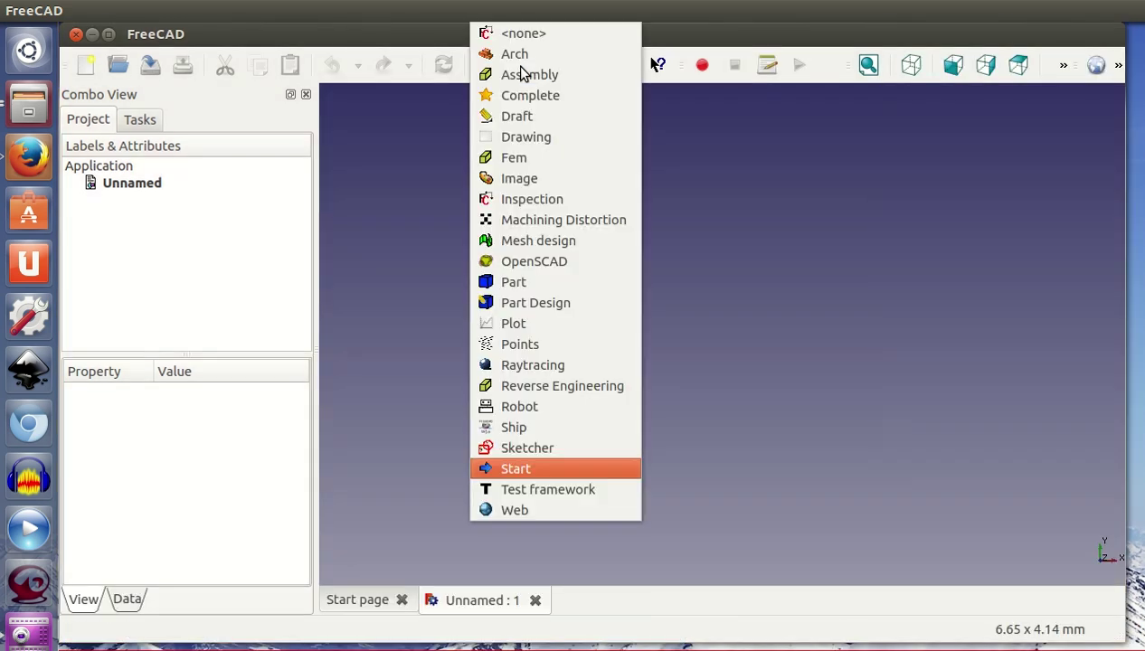
left_click(513, 283)
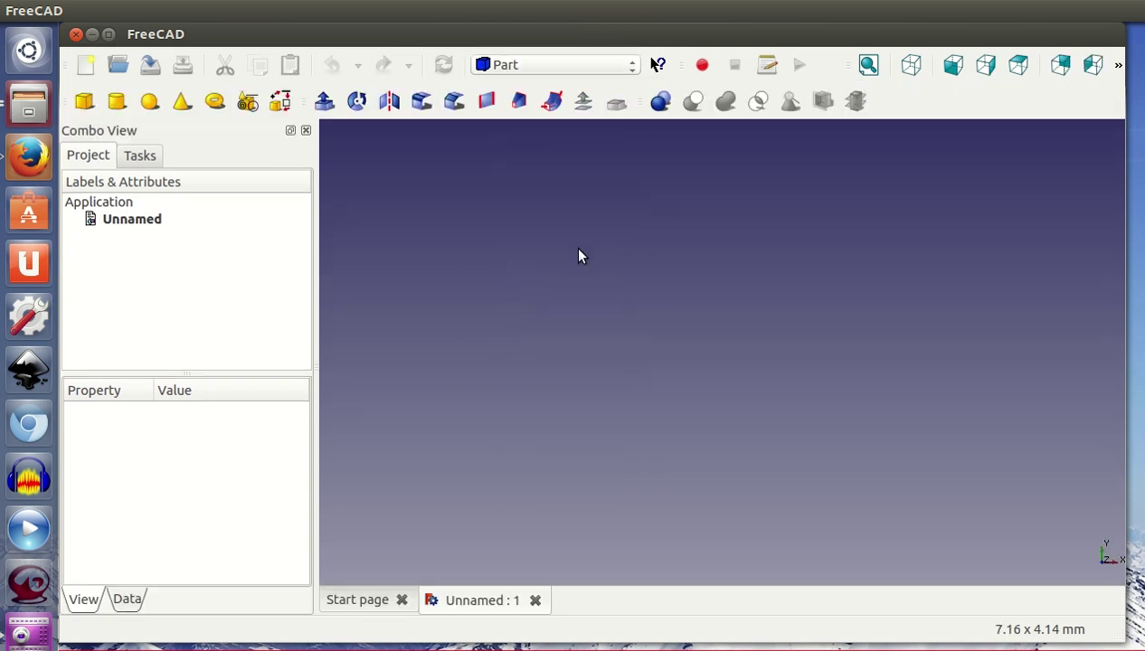
left_click(84, 100)
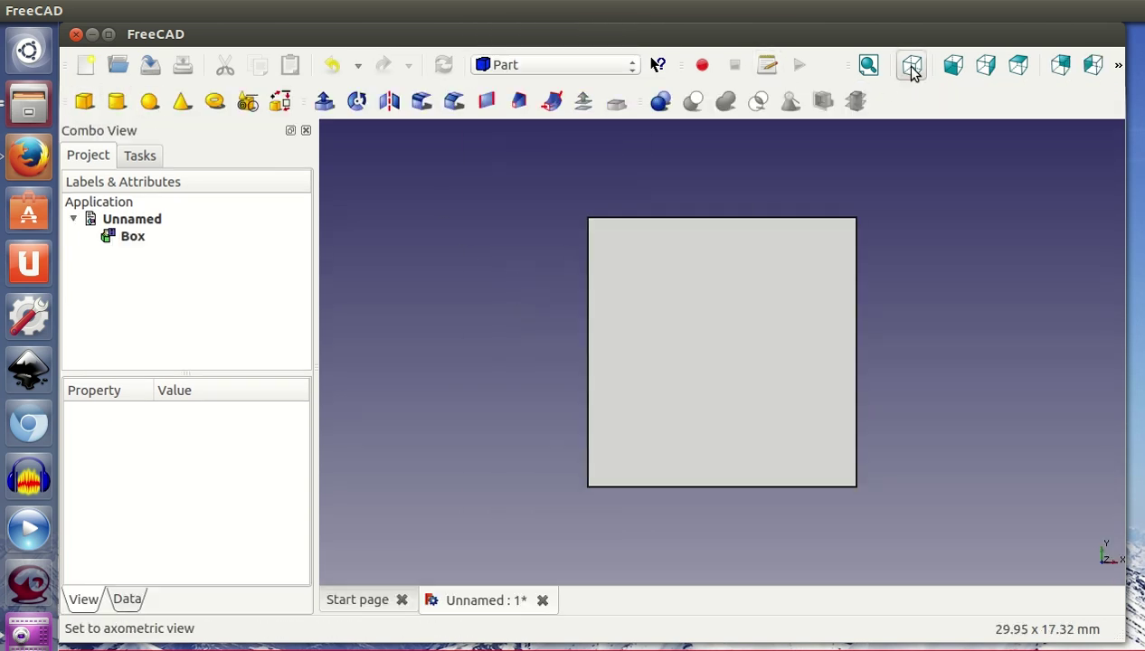
left_click(911, 69)
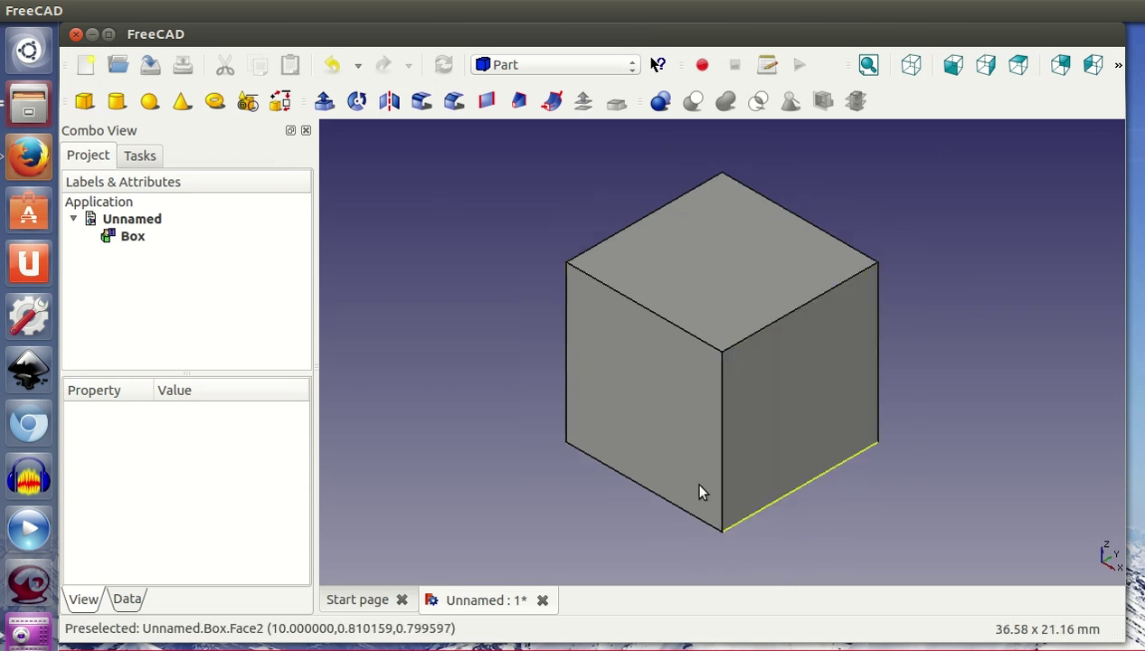
Rename the Box object to 'Mi_cubo'.
left_click(136, 237)
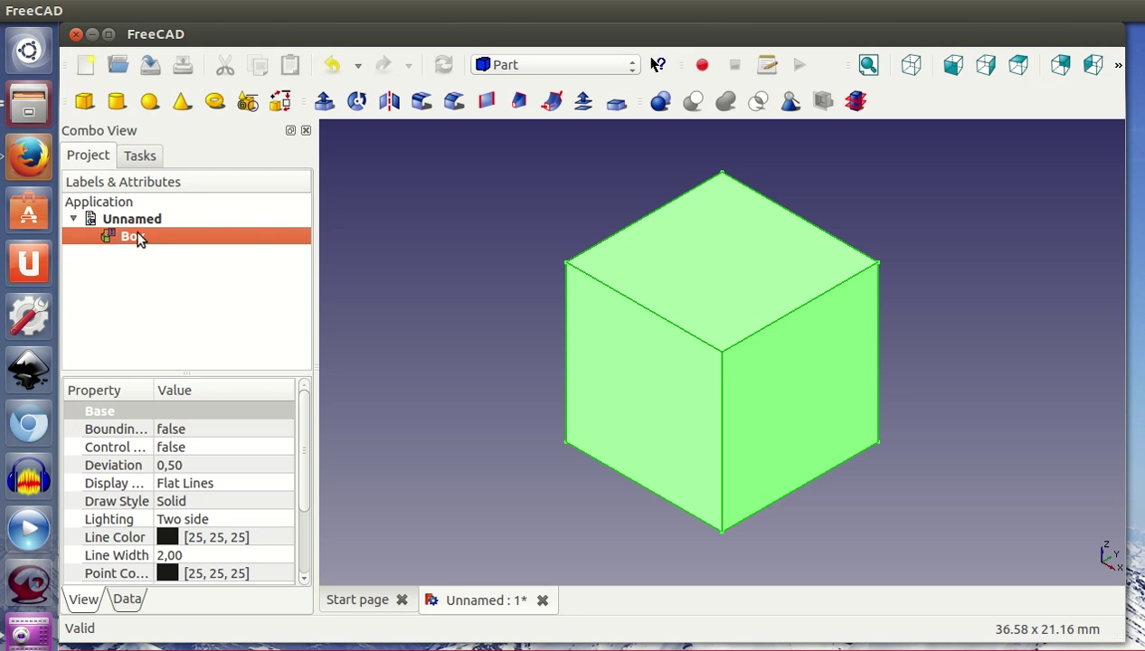
right_click(138, 238)
left_click(209, 456)
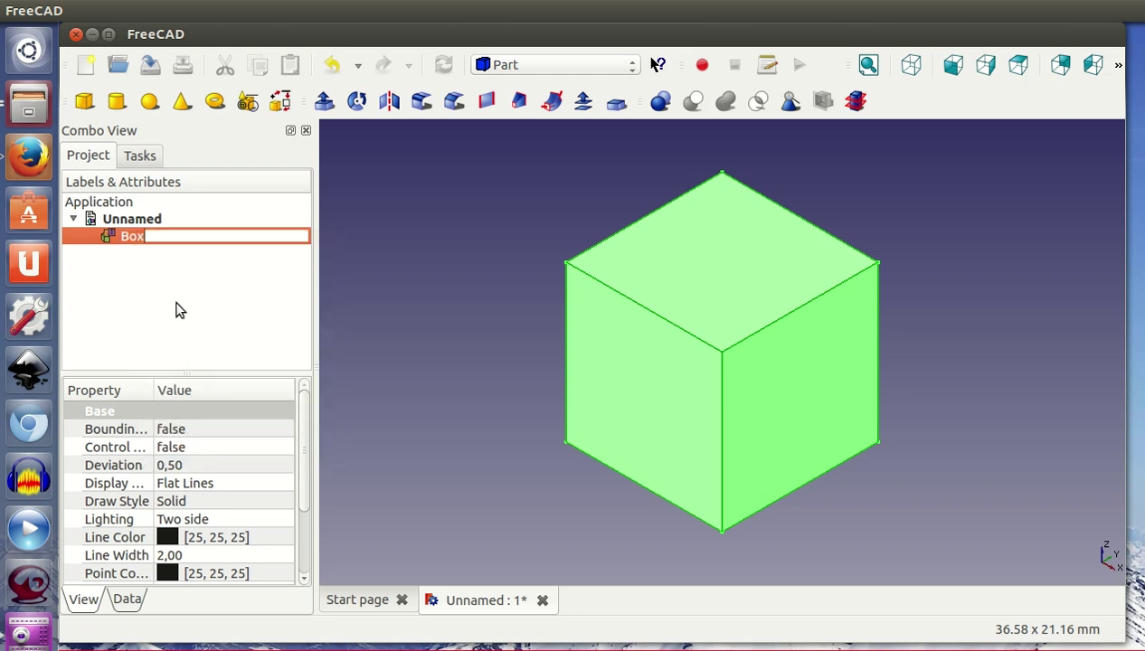
key("BackSpace")
type("ubo")
key("Return")
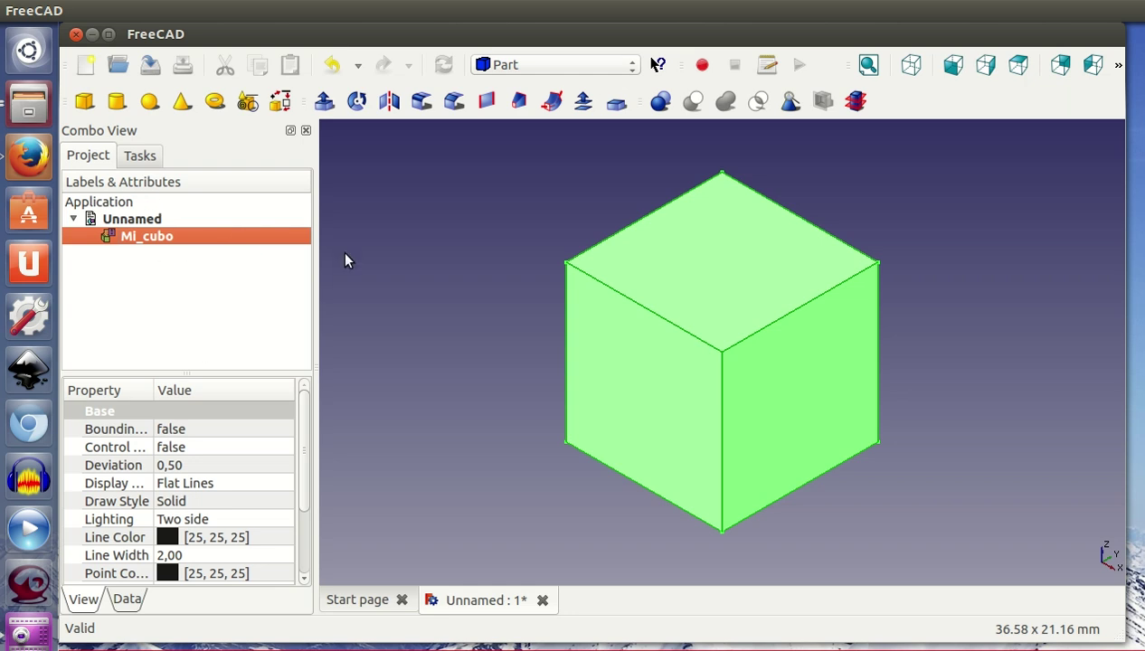
Turn on the axis cross via the View menu and return to the axonometric view.
left_click(368, 309)
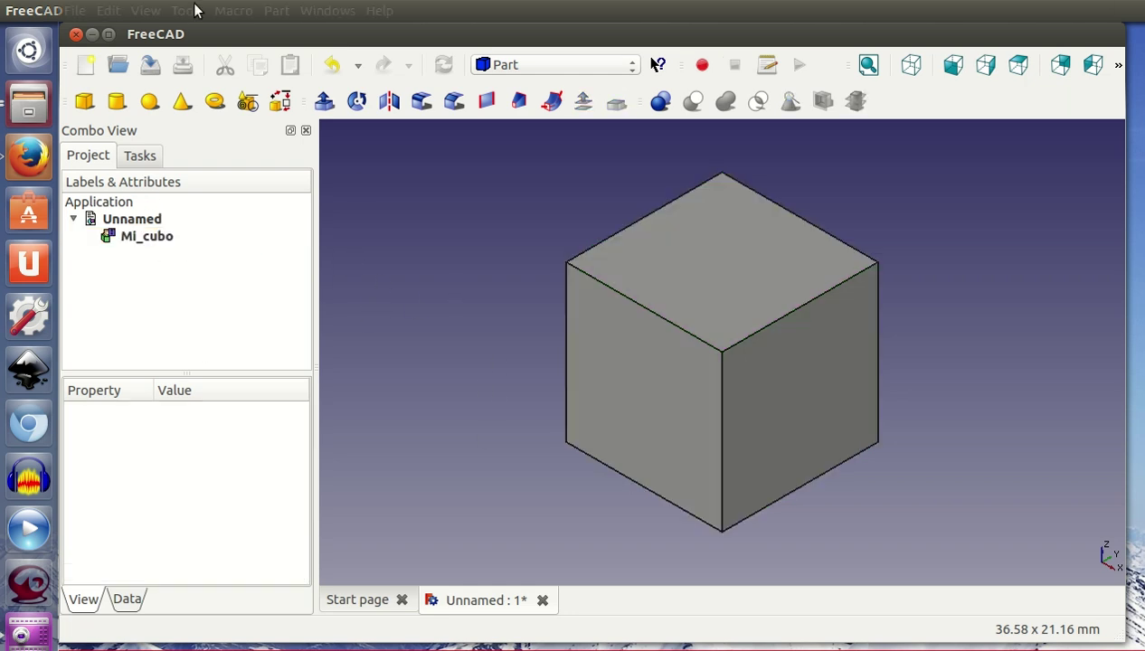
left_click(145, 10)
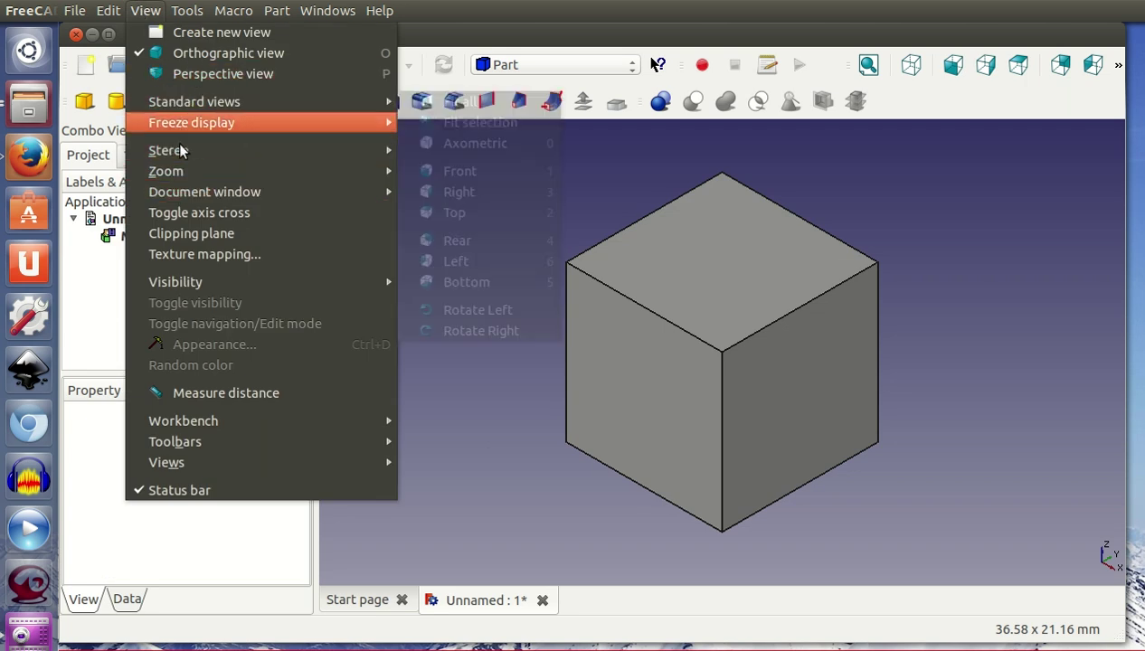
left_click(241, 218)
mouse_move(549, 462)
middle_mouse_down()
mouse_move(634, 451)
mouse_move(741, 378)
mouse_move(767, 381)
mouse_move(711, 428)
middle_mouse_up()
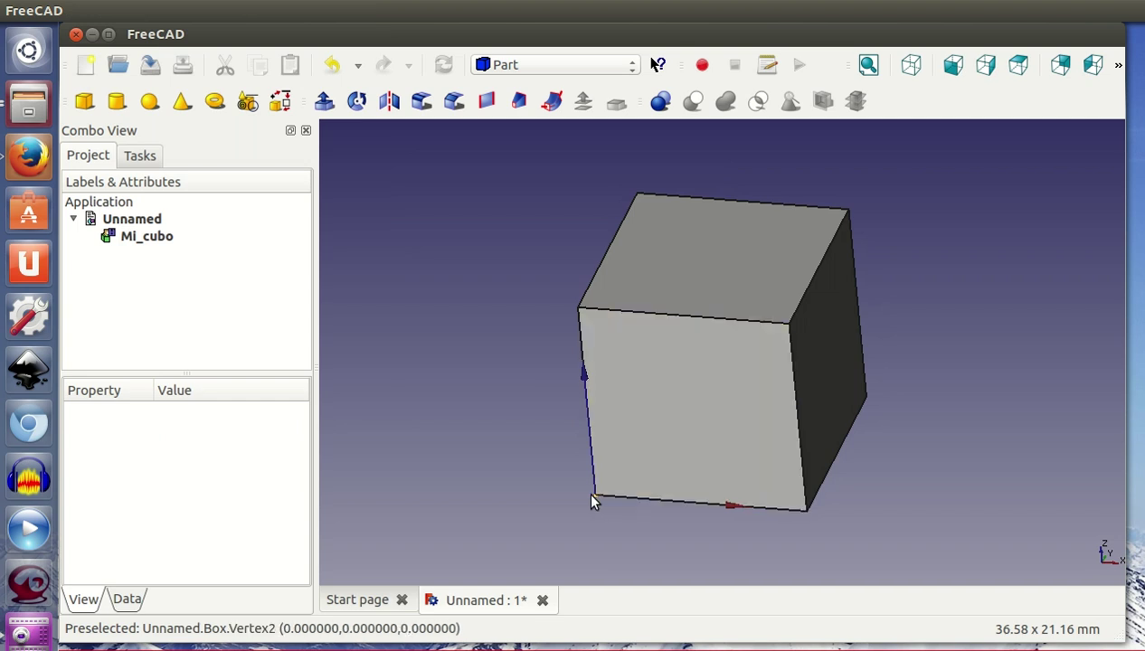
middle_click_drag(585, 484, 538, 434)
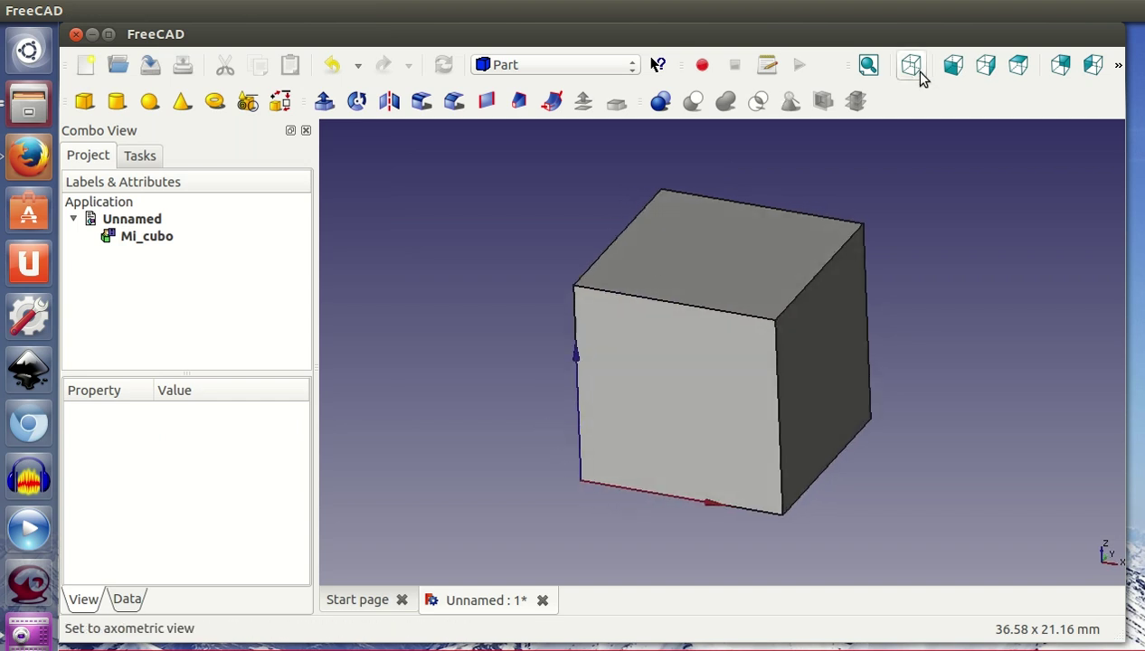
left_click(919, 75)
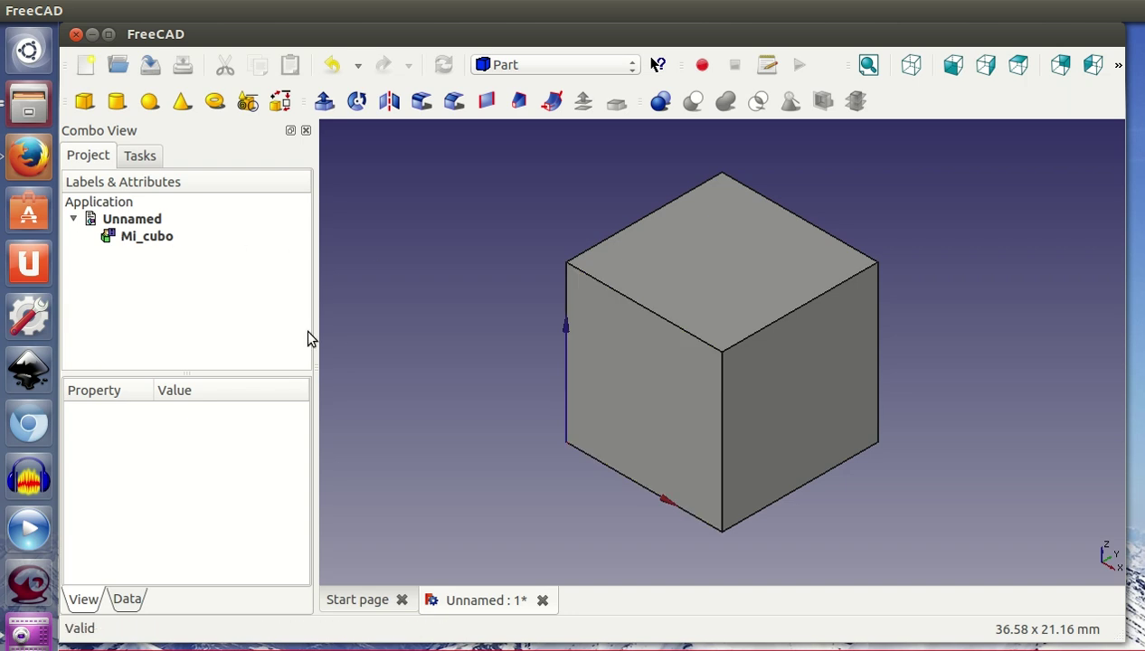
left_click(169, 241)
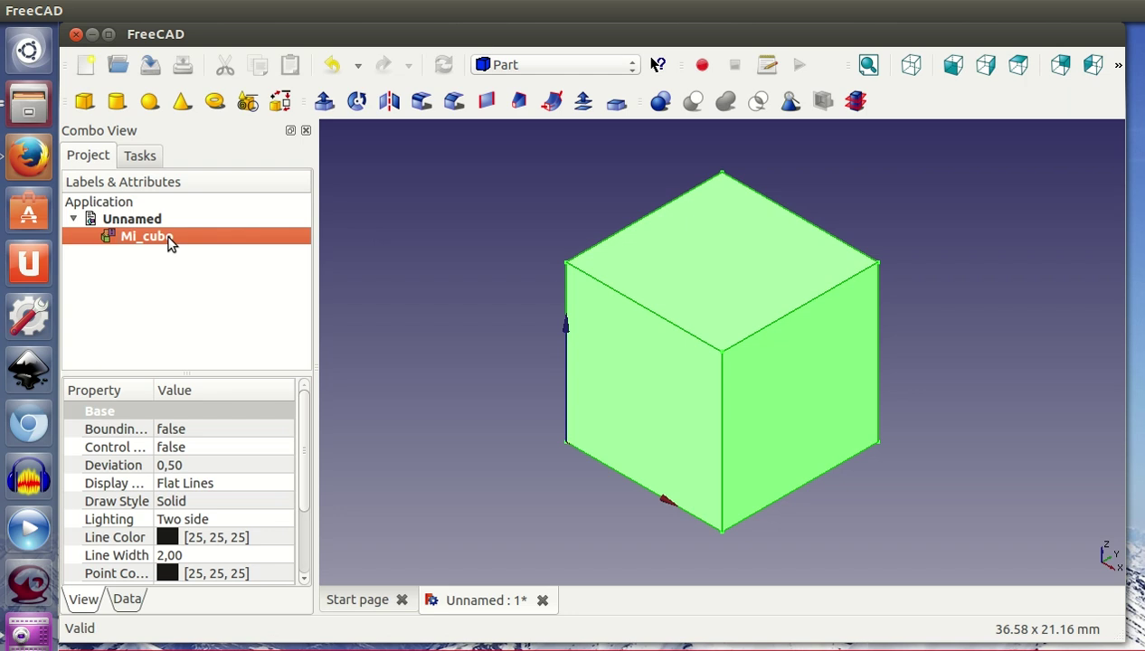
key("space")
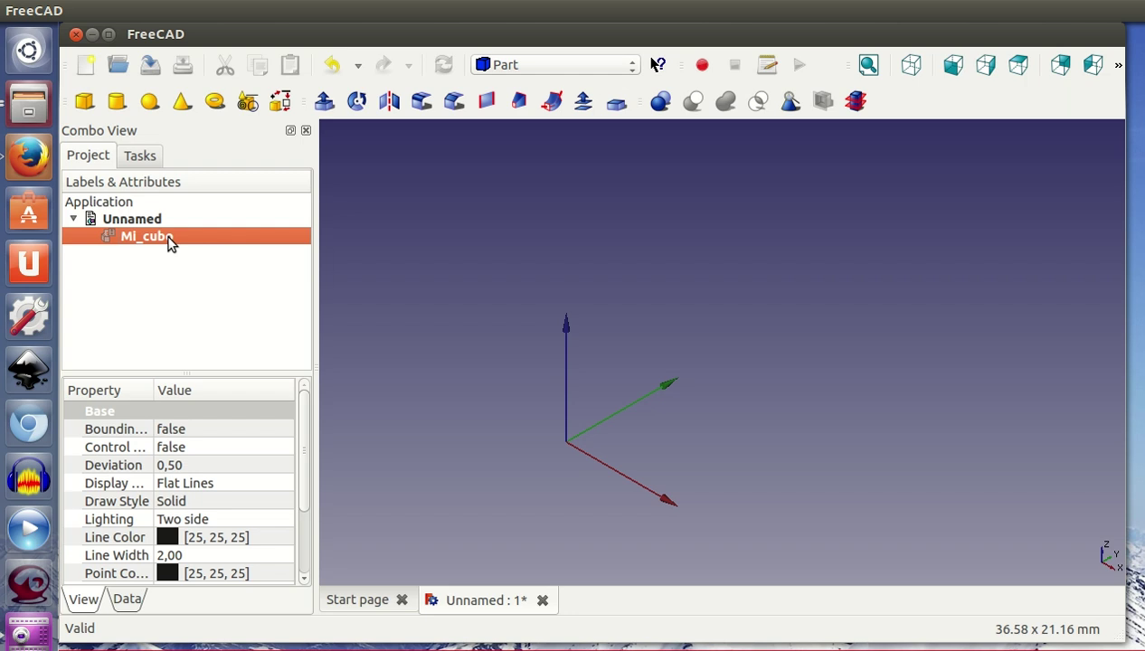
key("space")
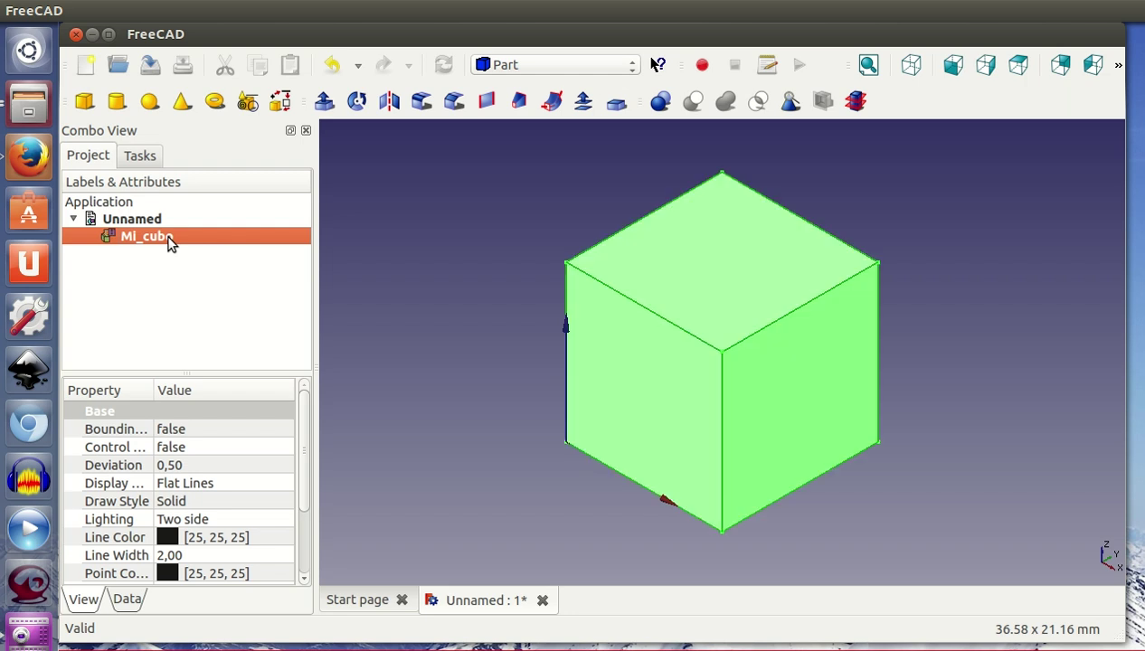
key("space")
left_click(438, 232)
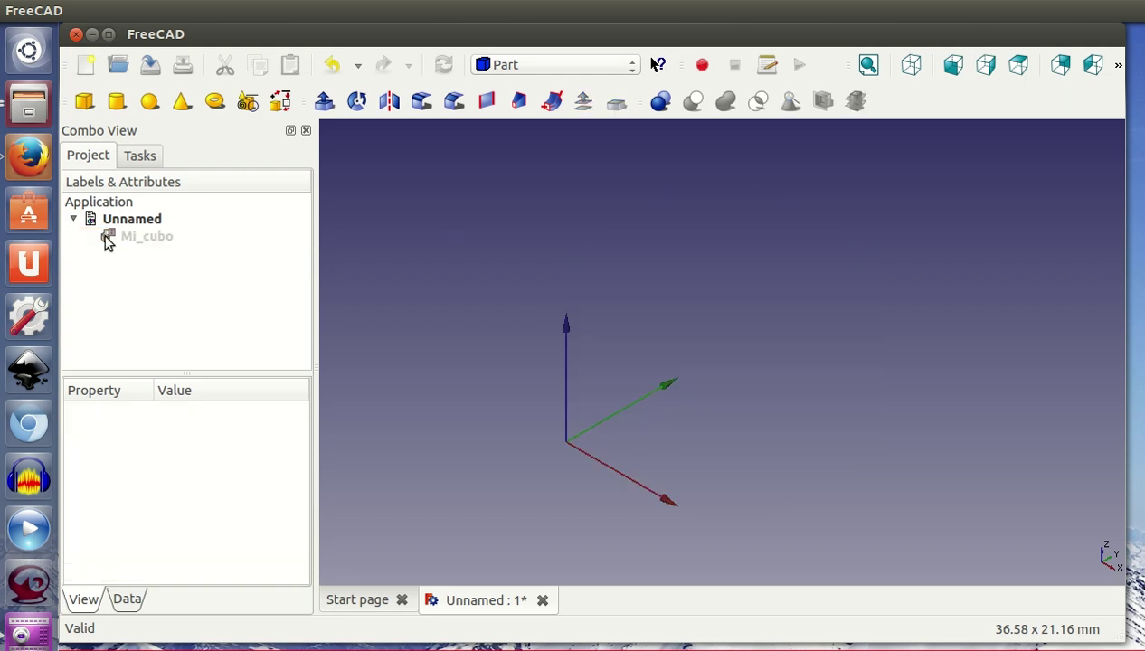
left_click(163, 239)
key("space")
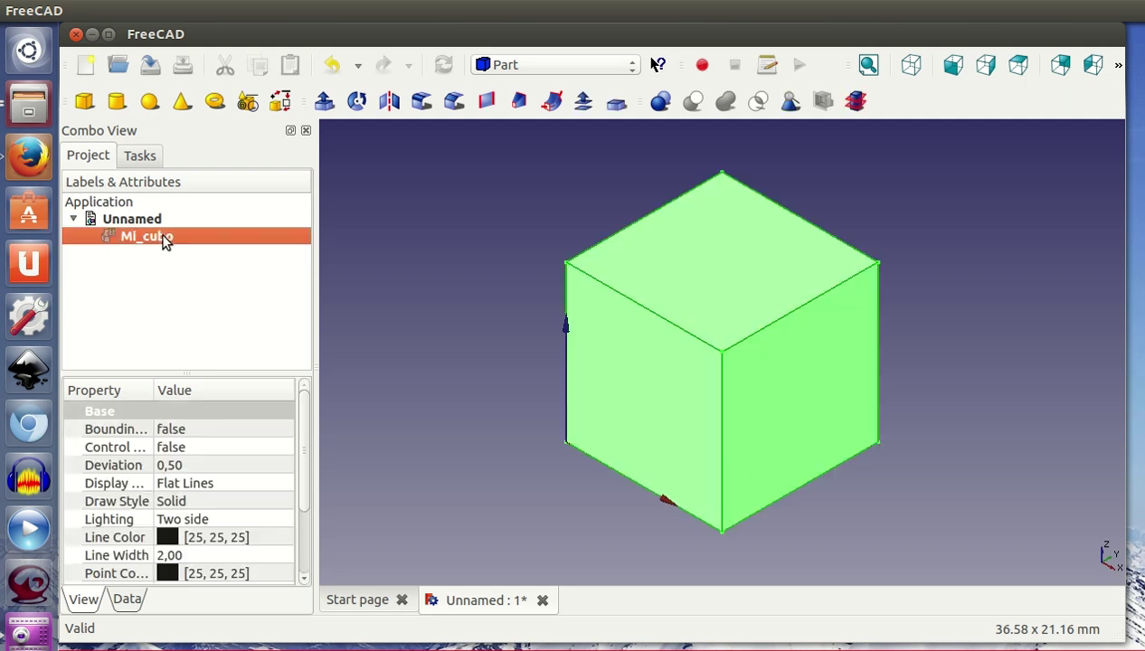
left_click(503, 357)
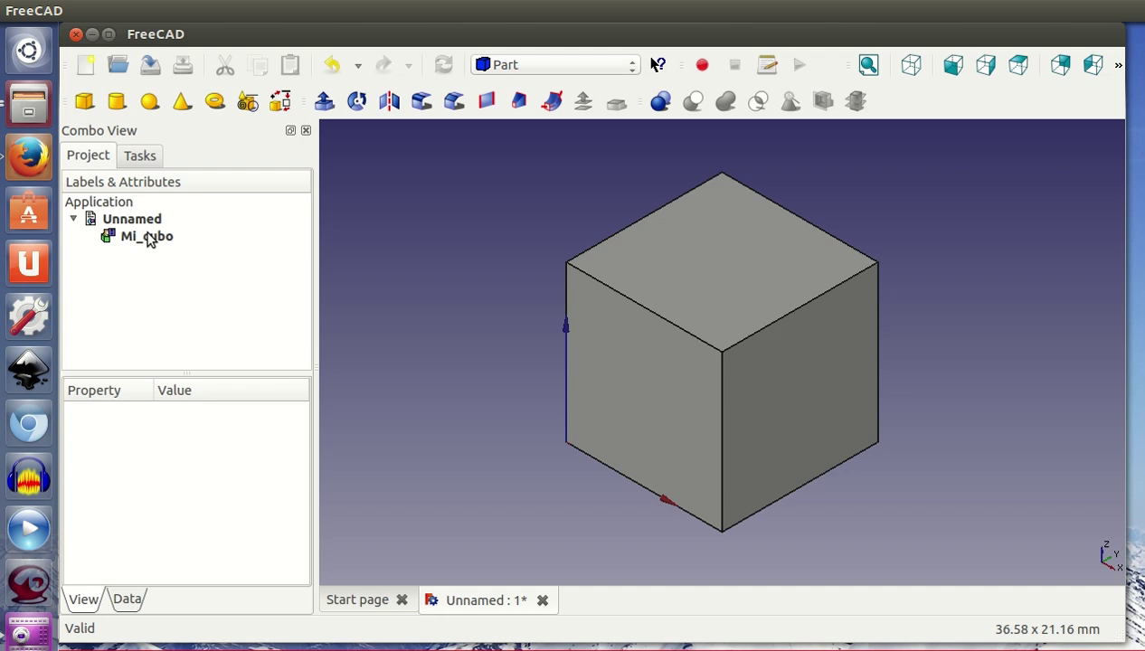
Check Mi_cubo's Data properties, then drag the splitter up to enlarge the property panel.
left_click(149, 237)
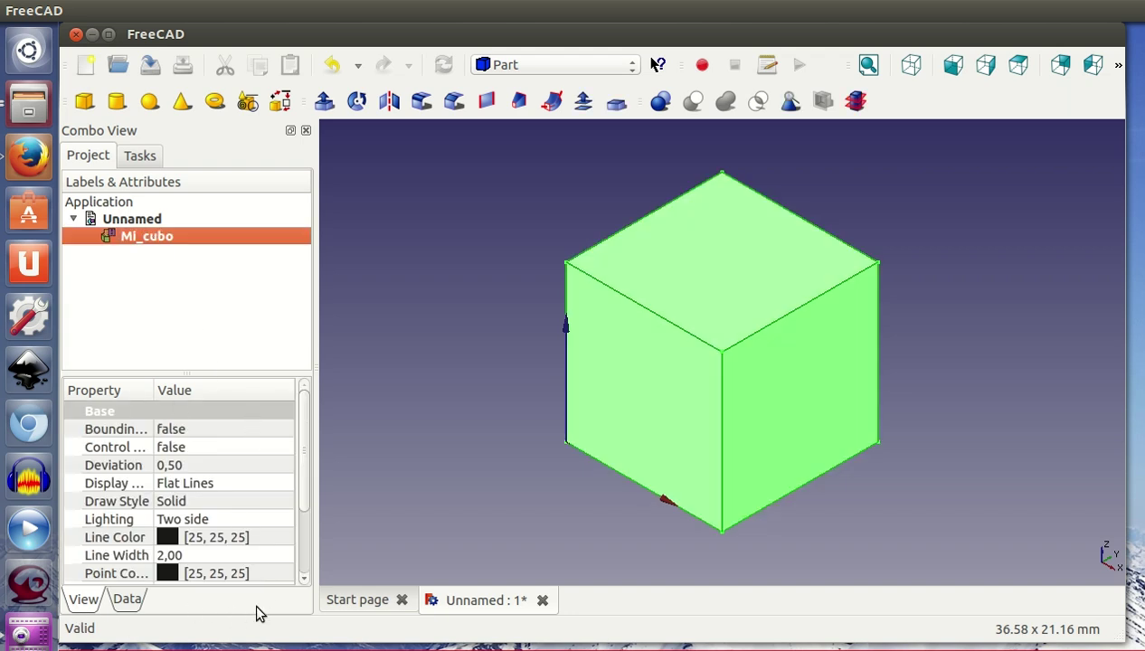
left_click(126, 601)
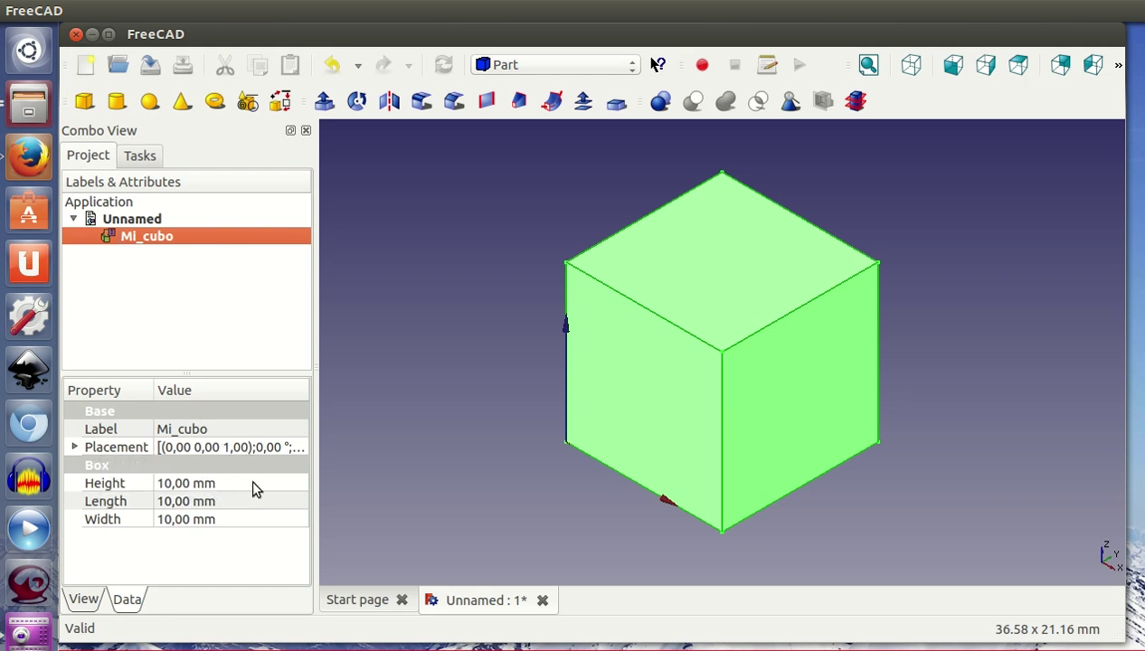
left_click(83, 598)
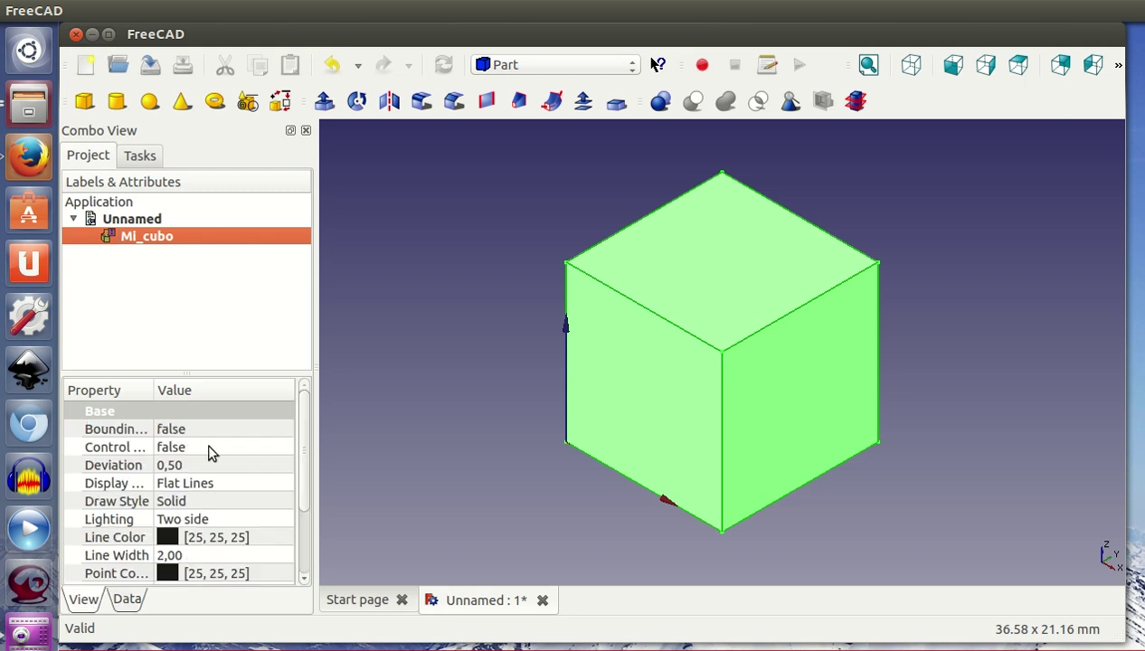
left_click_drag(211, 375, 197, 257)
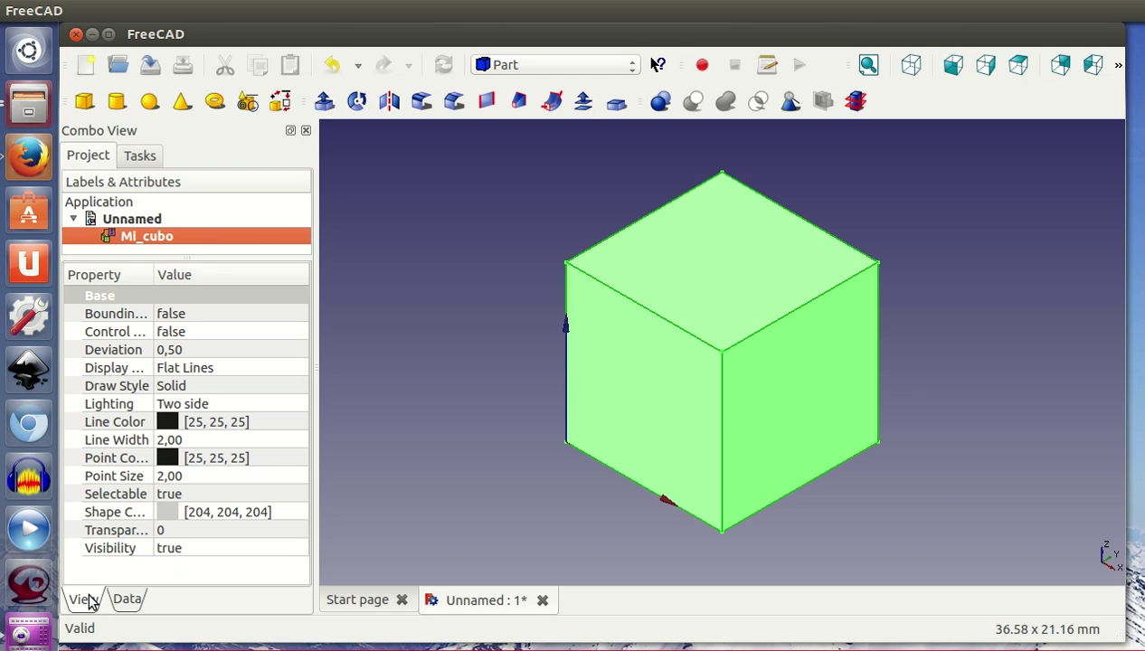
left_click(368, 342)
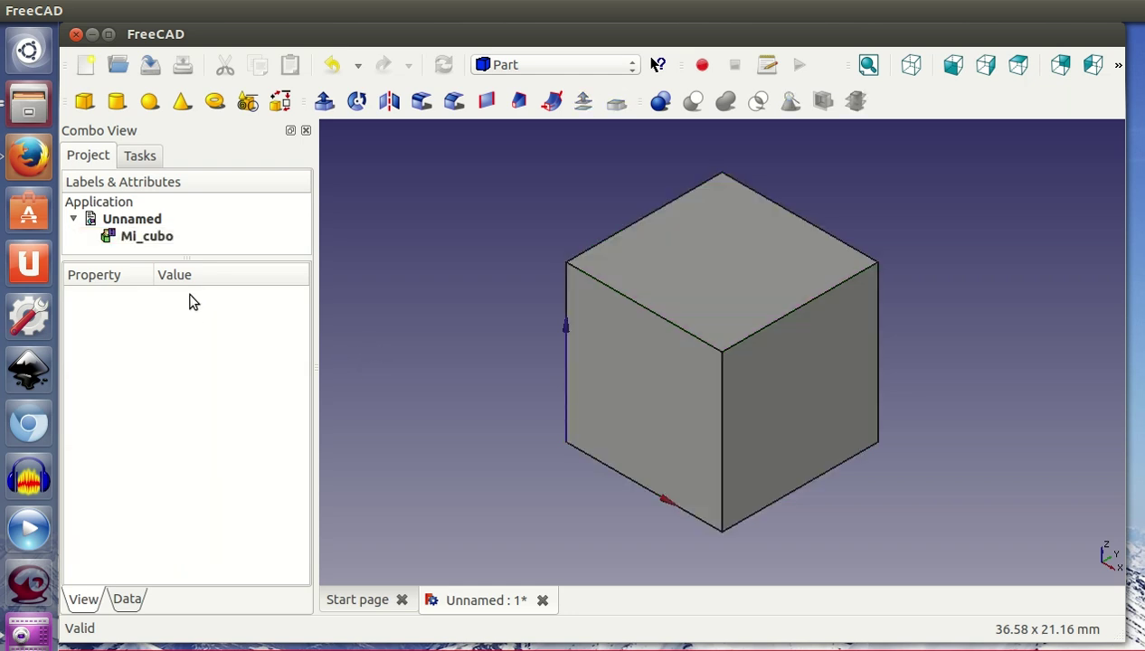
Change Mi_cubo's Display Mode from Flat Lines to Shaded.
left_click(154, 242)
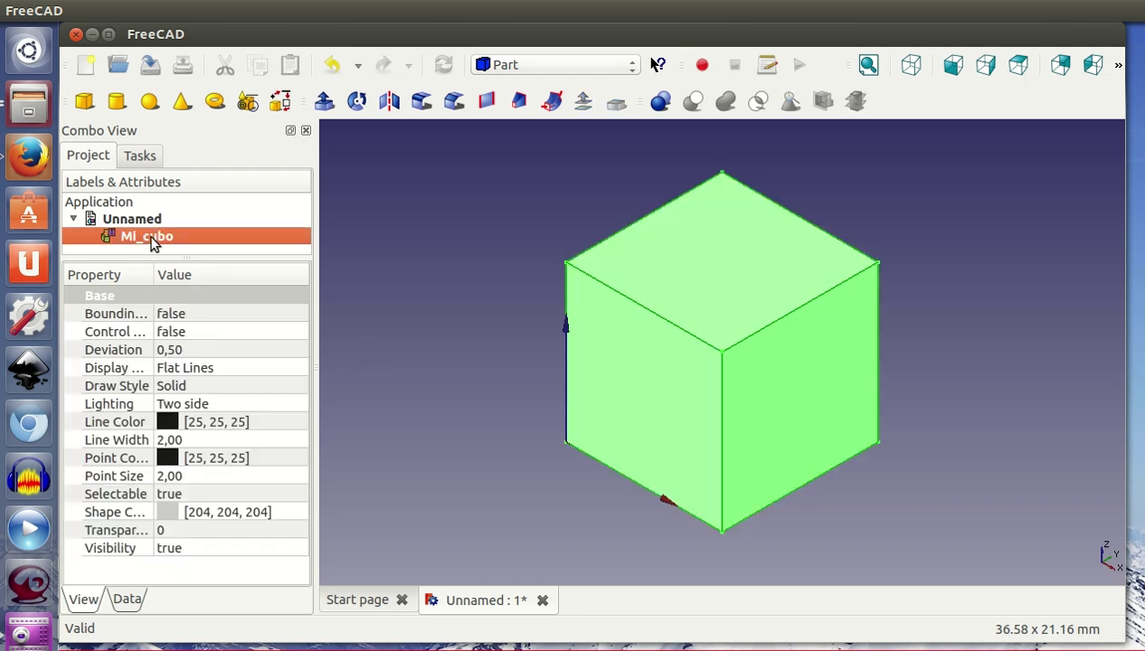
left_click(206, 372)
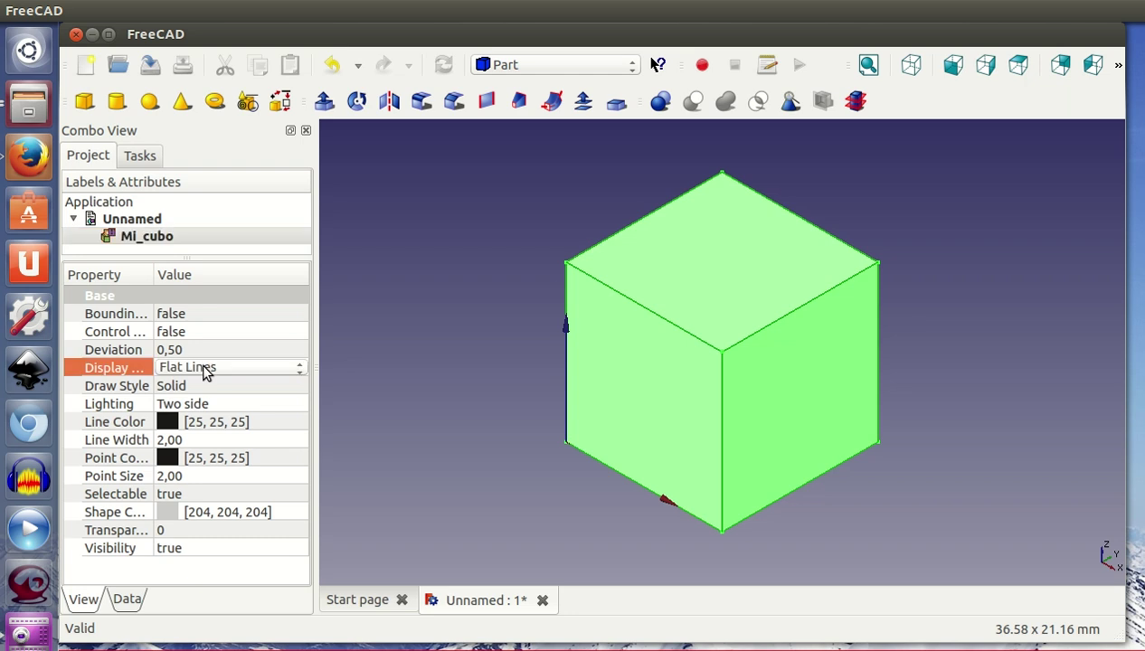
left_click(434, 360)
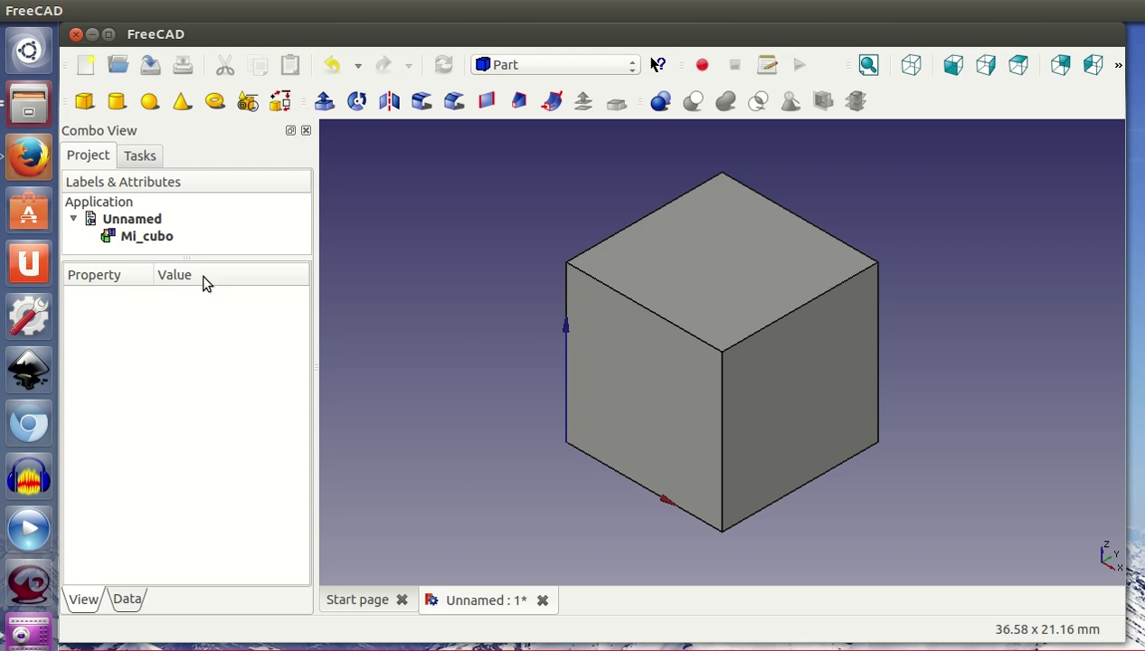
left_click(168, 236)
left_click(191, 368)
left_click(191, 369)
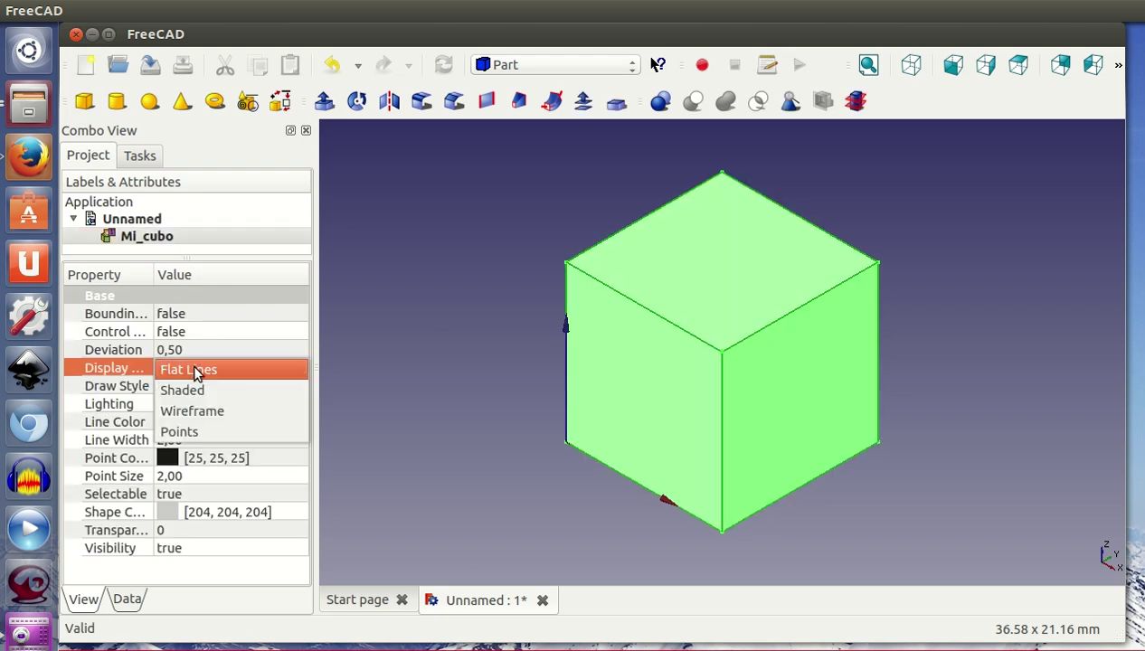
left_click(193, 389)
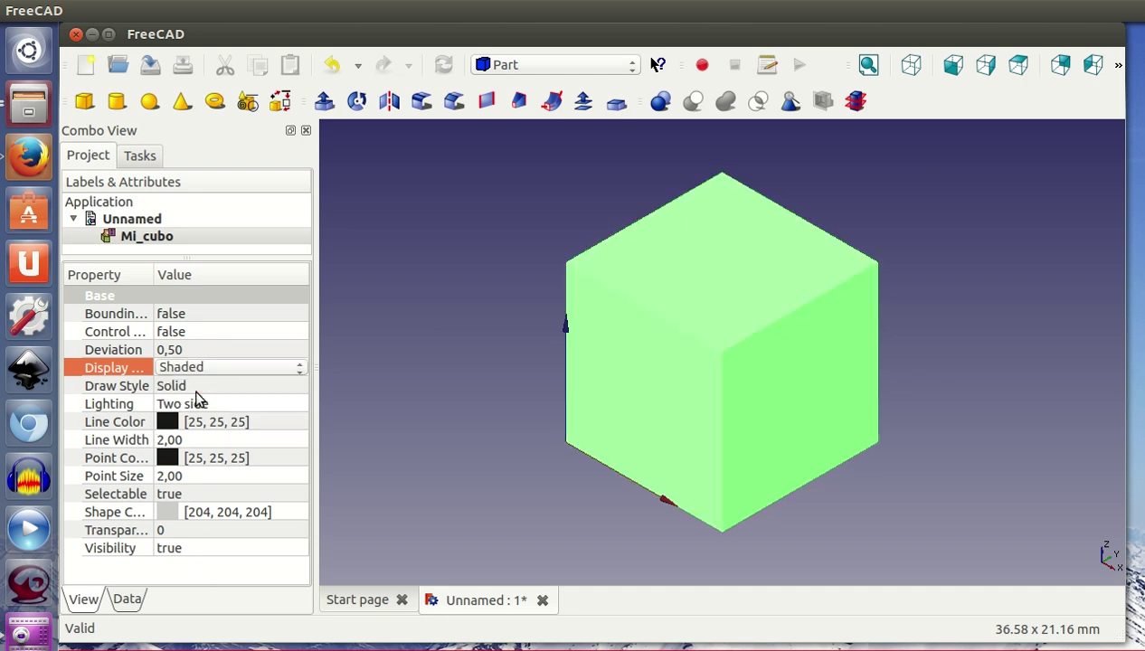
left_click(447, 357)
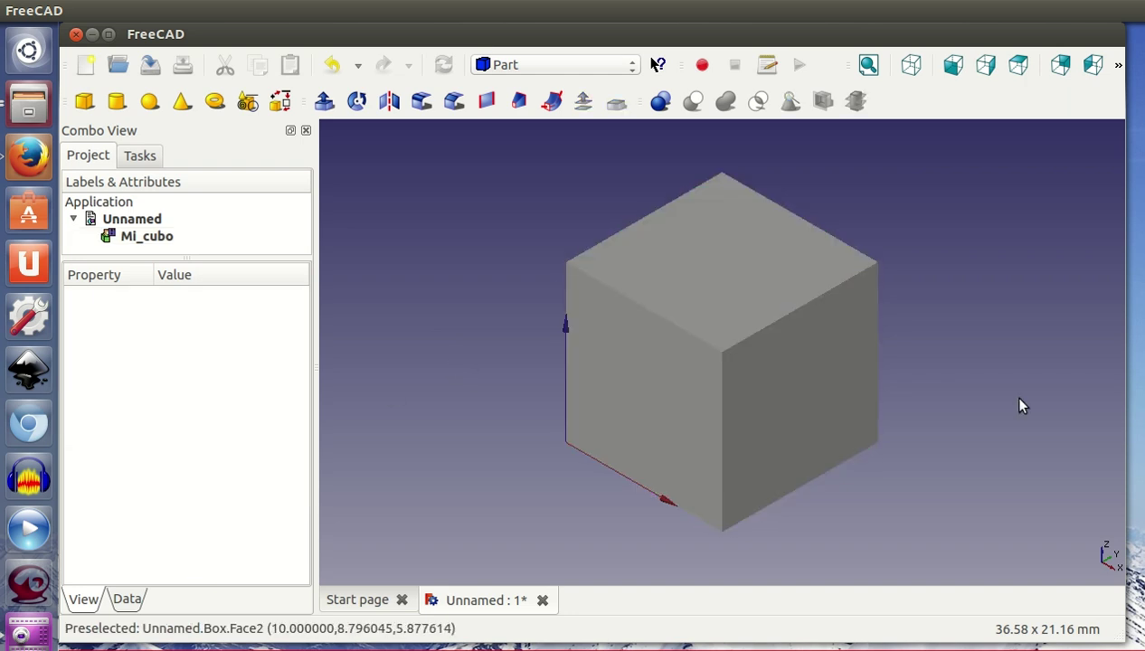
Orbit and zoom the view to inspect the shaded cube.
mouse_move(769, 364)
middle_mouse_down()
mouse_move(929, 365)
mouse_move(822, 480)
mouse_move(950, 403)
mouse_move(915, 396)
mouse_move(863, 440)
mouse_move(826, 430)
mouse_move(1003, 362)
mouse_move(946, 388)
middle_mouse_up()
scroll(880, 391, "down", 2)
scroll(880, 390, "down", 1)
scroll(909, 403, "up", 1)
scroll(866, 396, "up", 1)
mouse_move(866, 396)
middle_mouse_down()
mouse_move(973, 396)
mouse_move(924, 390)
mouse_move(956, 384)
mouse_move(945, 378)
middle_mouse_up()
scroll(973, 396, "up", 1)
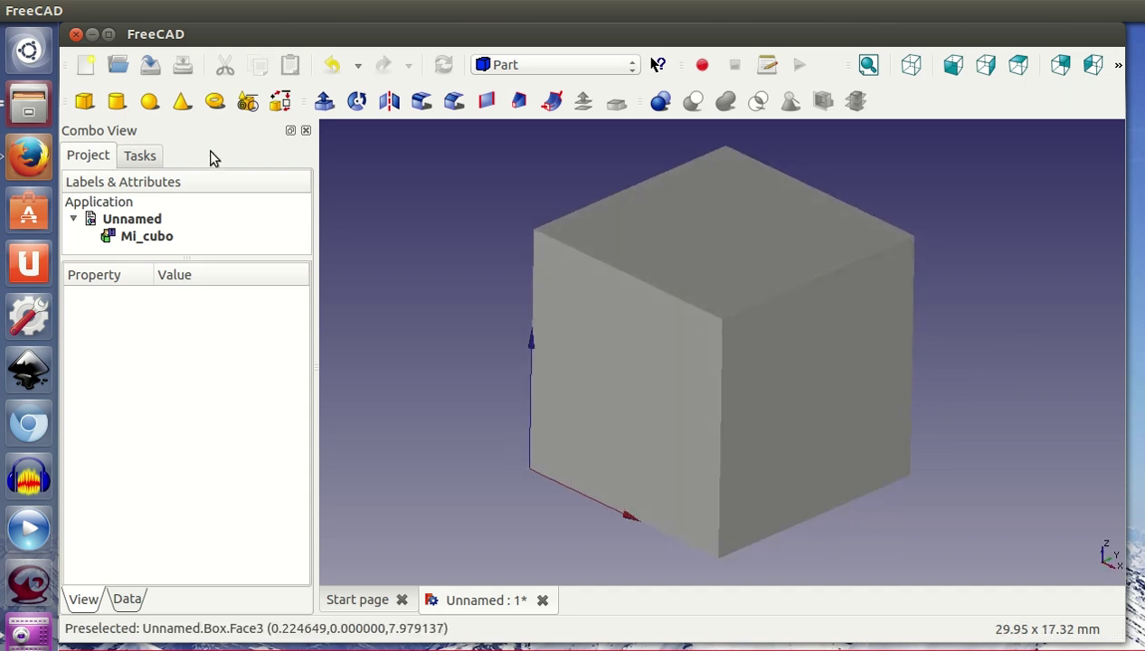
Set Mi_cubo's Display Mode to Wireframe and orbit to inspect it.
left_click(155, 236)
left_click(186, 368)
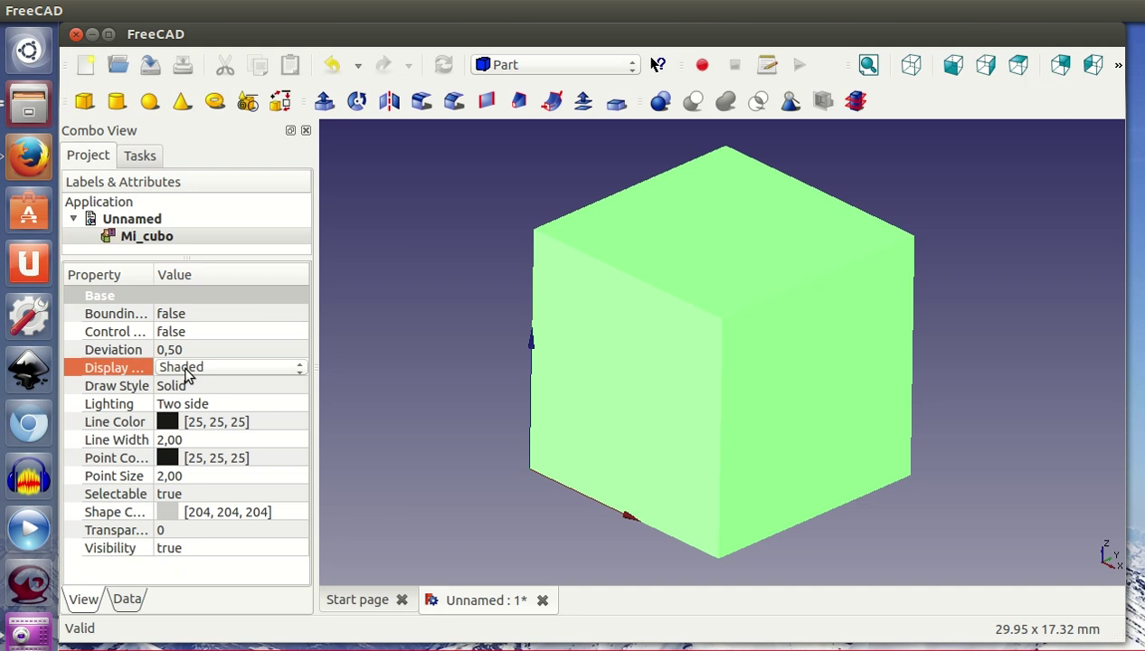
left_click(185, 369)
left_click(196, 385)
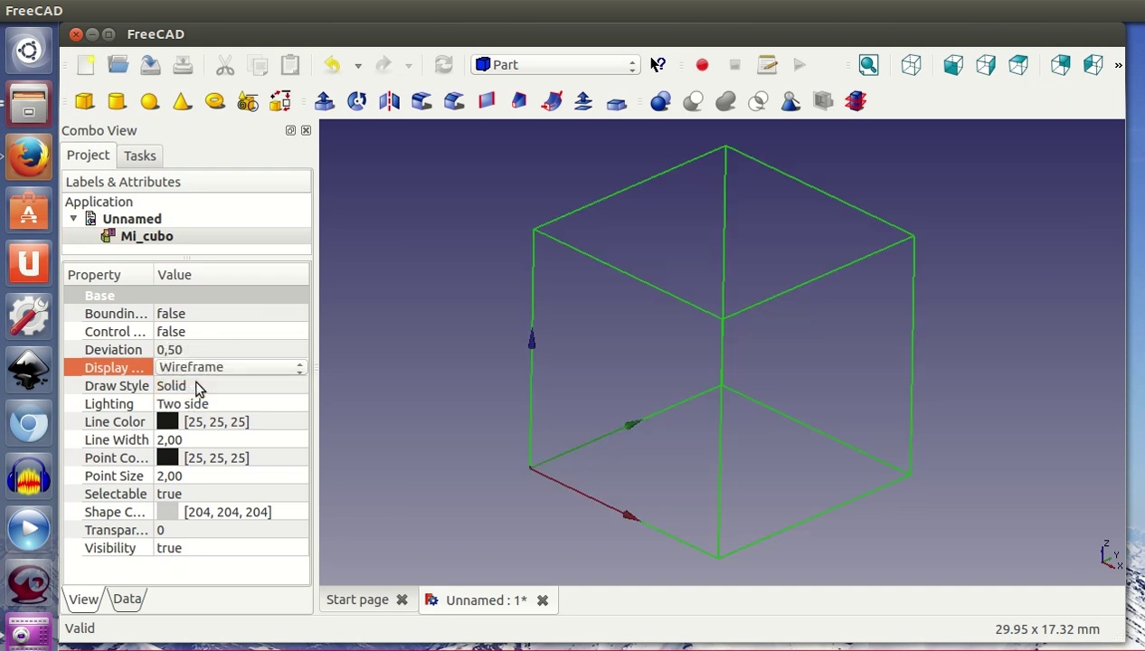
left_click(449, 383)
mouse_move(808, 439)
middle_mouse_down()
mouse_move(894, 403)
mouse_move(868, 426)
mouse_move(741, 433)
mouse_move(719, 468)
mouse_move(882, 442)
mouse_move(928, 389)
mouse_move(814, 401)
mouse_move(797, 435)
mouse_move(764, 436)
middle_mouse_up()
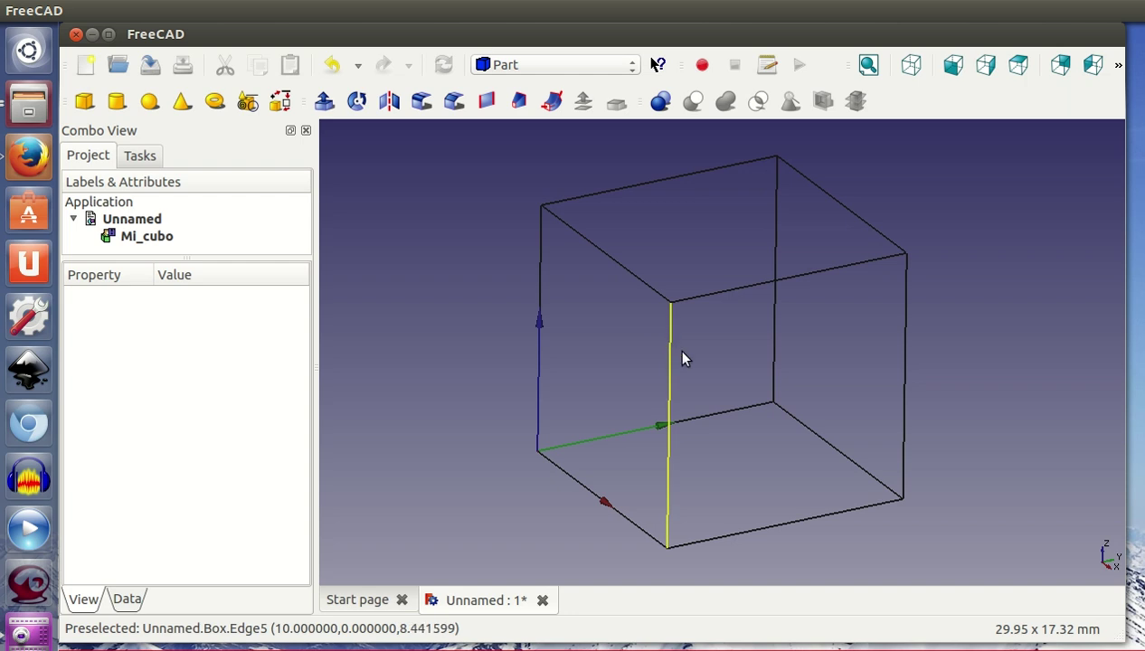
Switch Mi_cubo's Display Mode to Points and rotate to view the corner points.
left_click(773, 351)
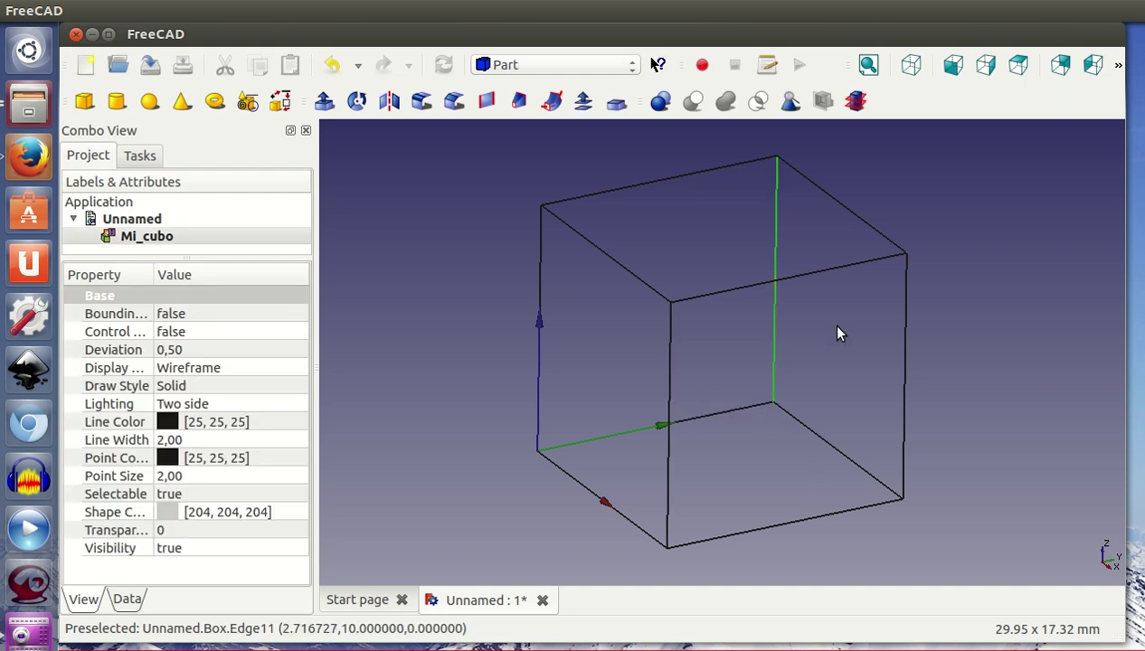
left_click(203, 370)
left_click(200, 371)
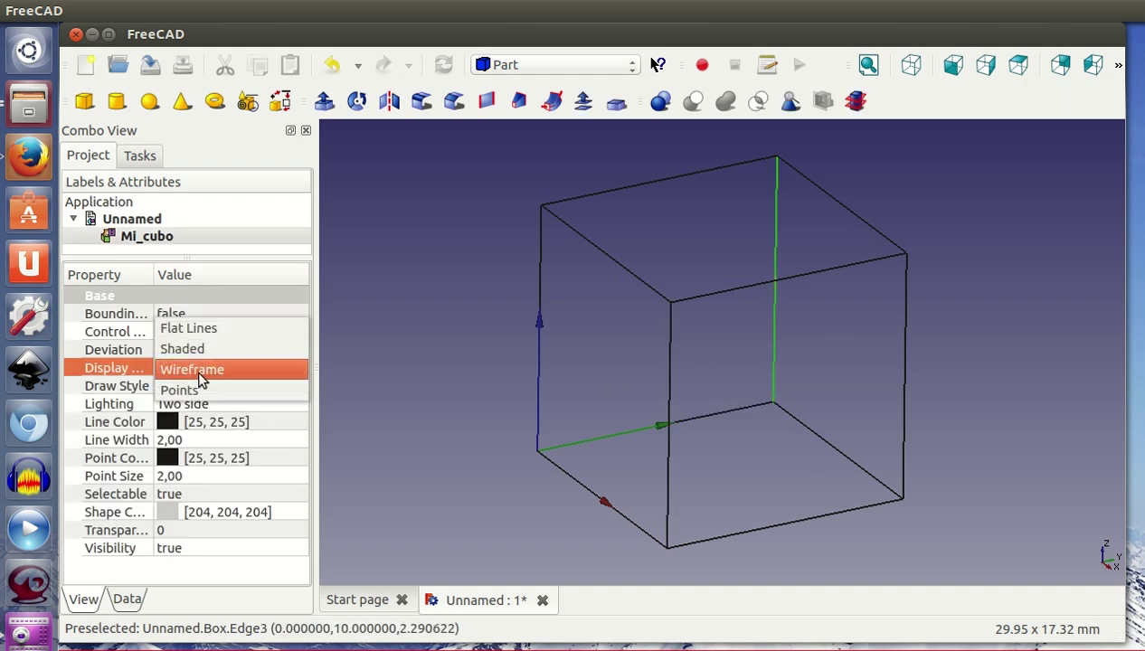
left_click(214, 392)
middle_click_drag(519, 417, 508, 416)
left_click(741, 342)
middle_click_drag(799, 304, 866, 279)
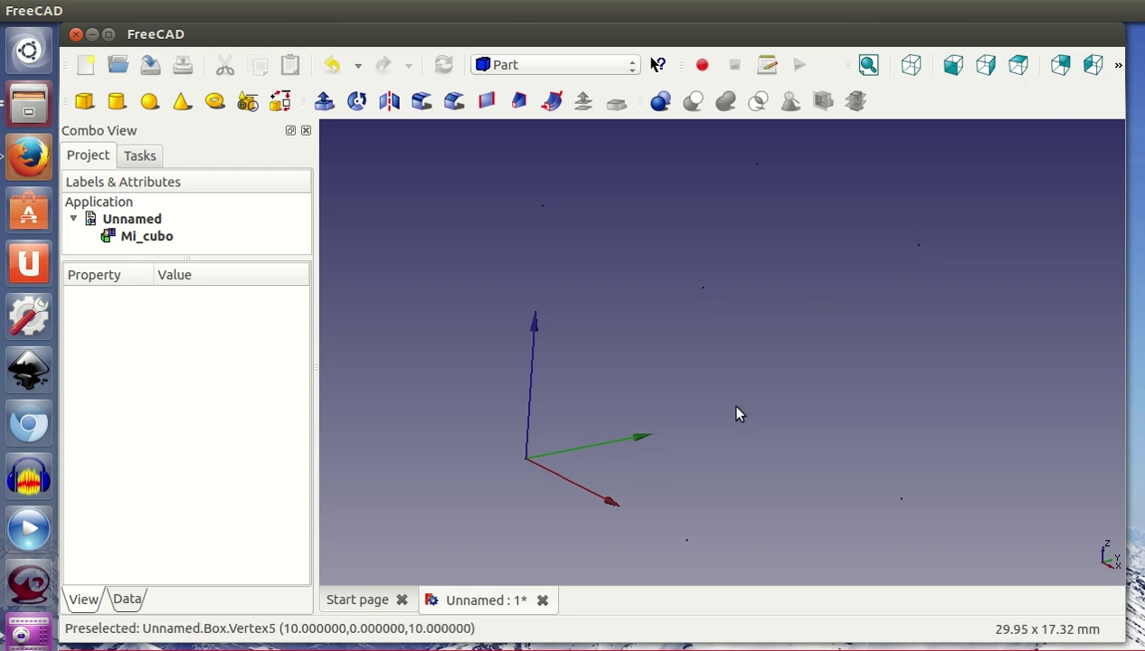
mouse_move(901, 467)
middle_mouse_down()
mouse_move(777, 360)
mouse_move(643, 311)
middle_mouse_up()
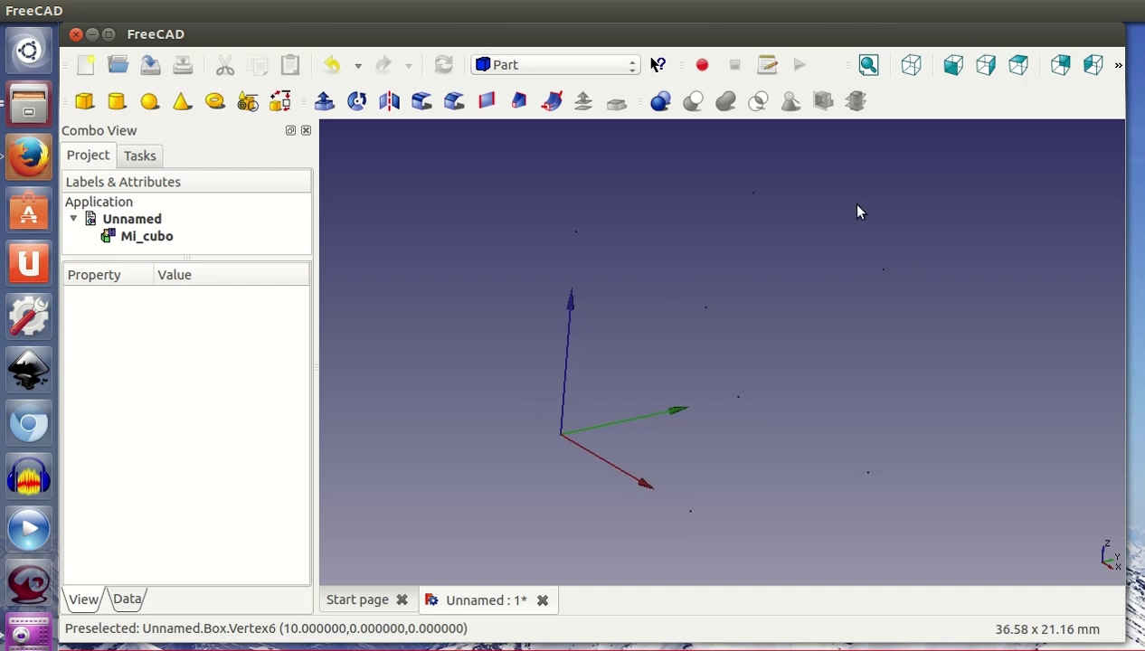
Return Mi_cubo's Display Mode to Flat Lines.
left_click(155, 237)
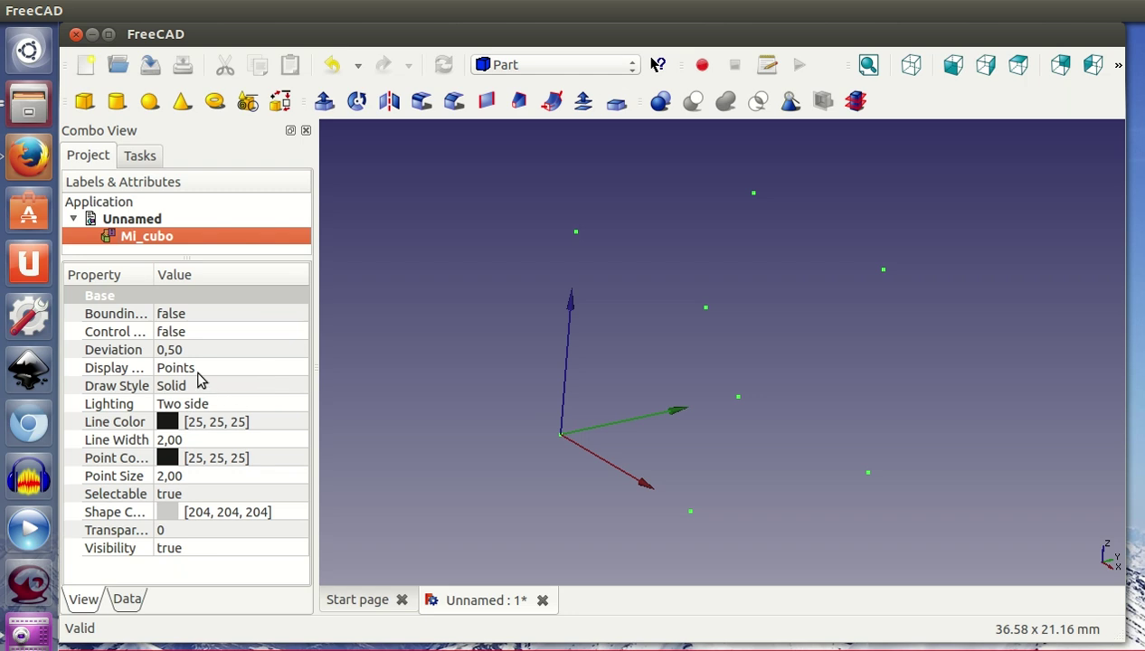
left_click(188, 369)
left_click(185, 368)
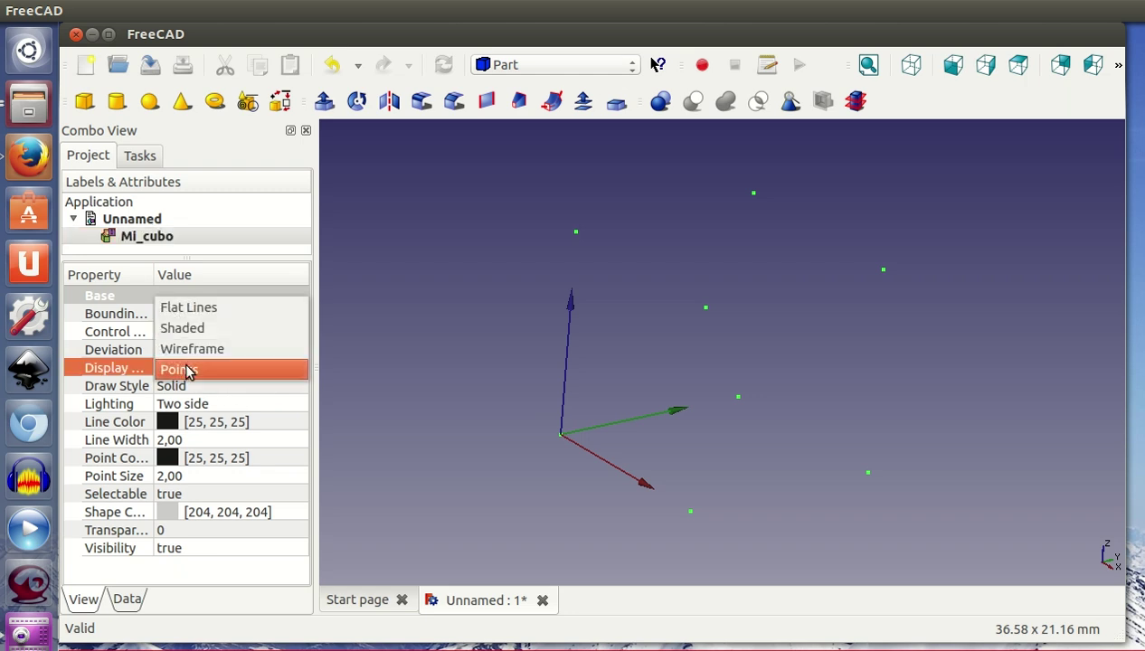
left_click(202, 308)
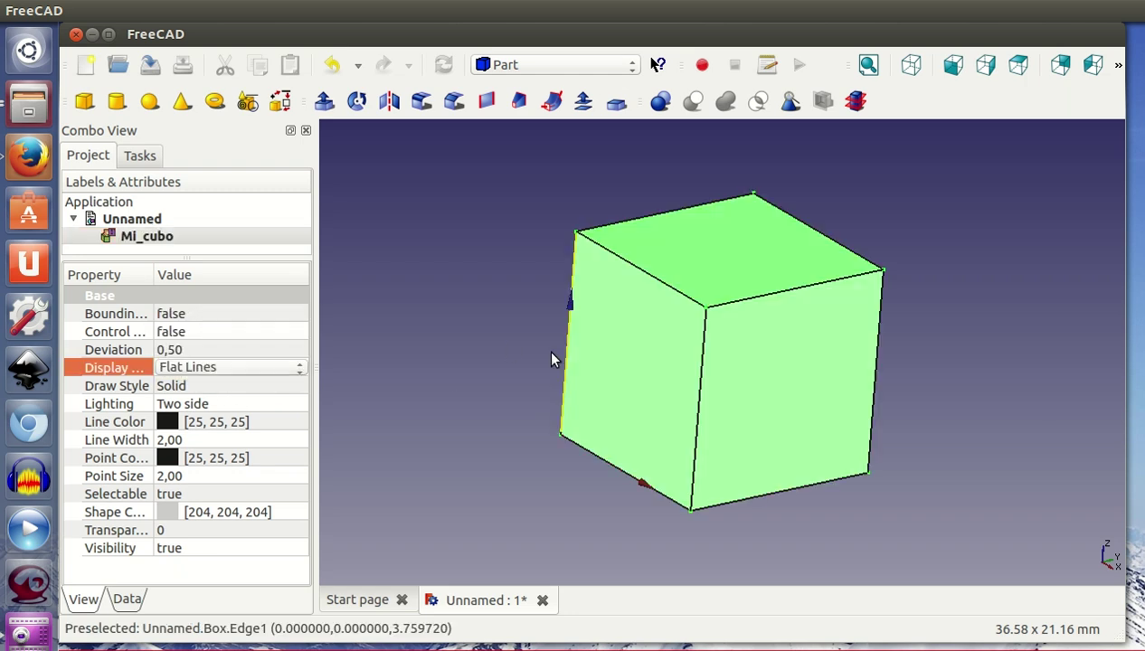
left_click(507, 342)
mouse_move(502, 339)
middle_mouse_down()
mouse_move(465, 353)
mouse_move(501, 328)
mouse_move(483, 362)
mouse_move(480, 347)
mouse_move(452, 344)
middle_mouse_up()
left_click(152, 236)
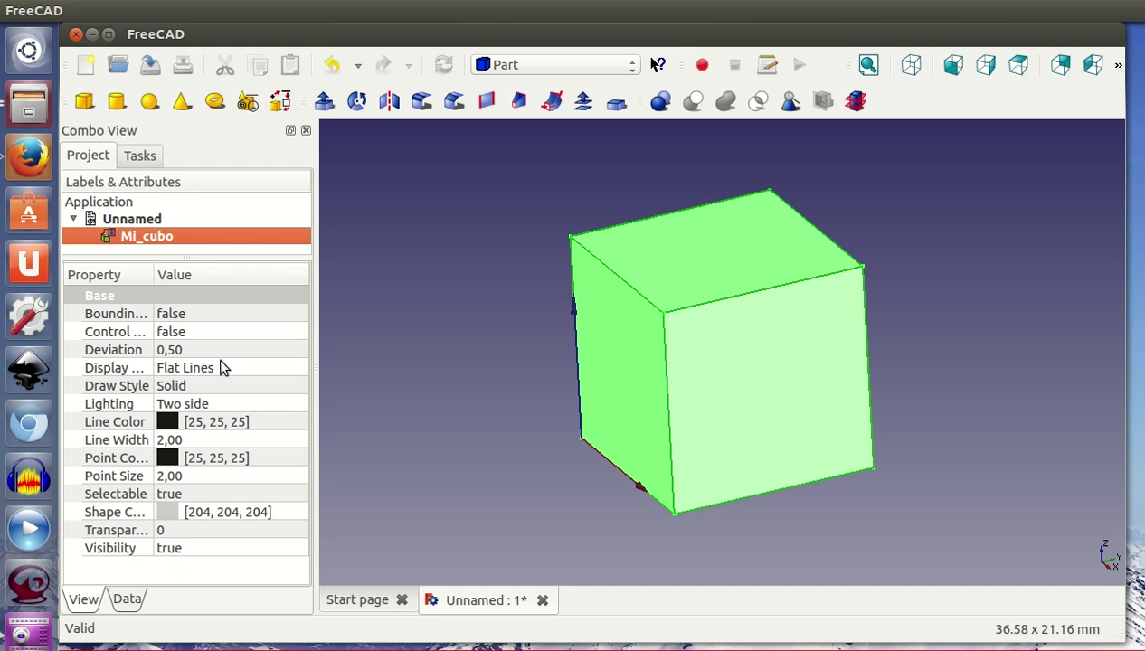
left_click(189, 387)
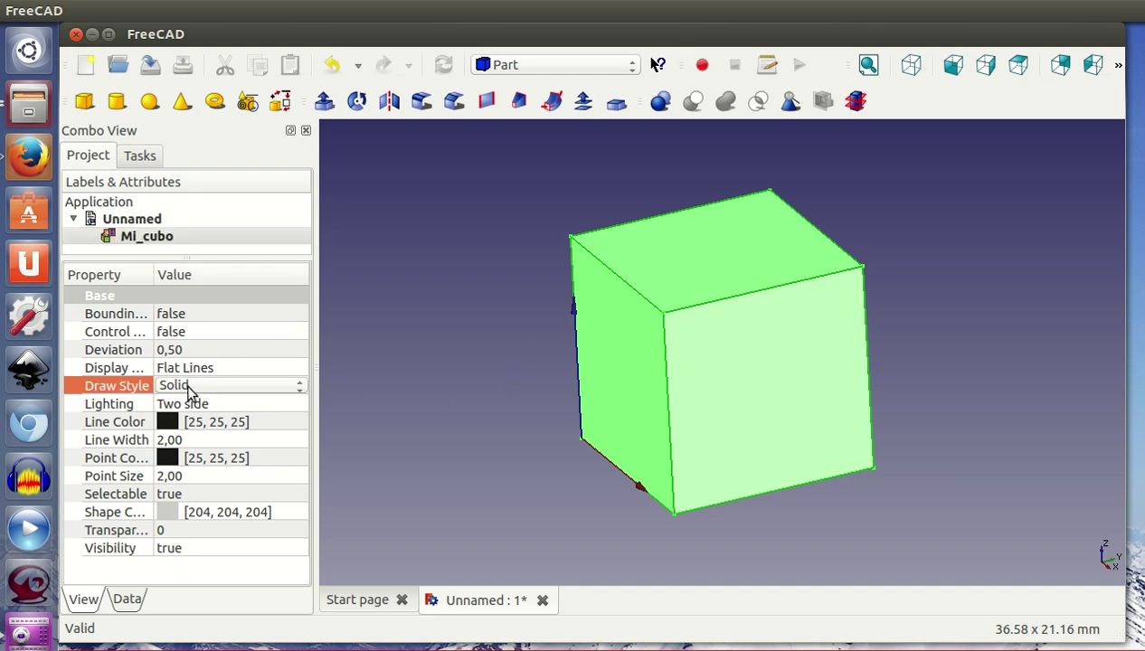
left_click(189, 389)
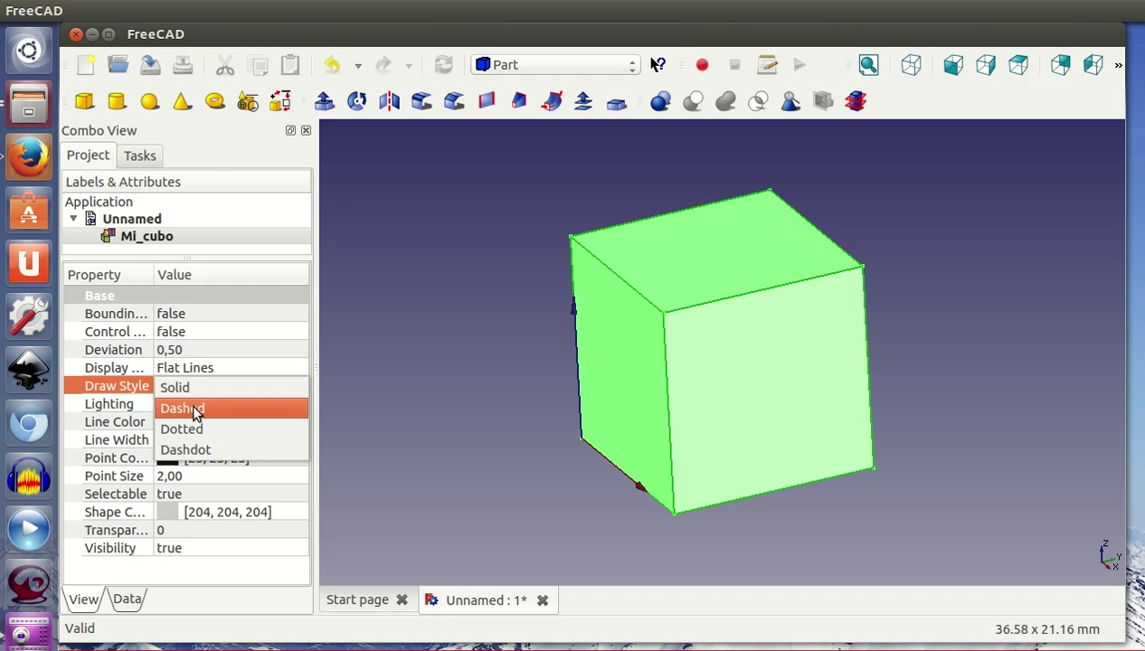
left_click(194, 411)
left_click(420, 386)
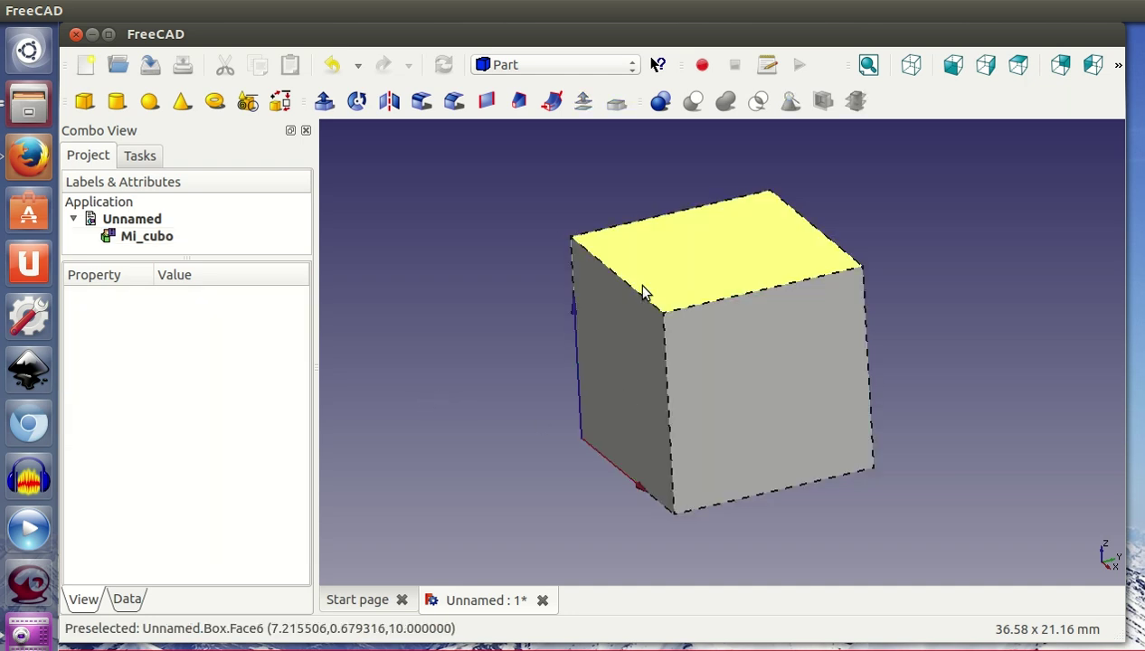
mouse_move(832, 419)
middle_mouse_down()
mouse_move(932, 380)
mouse_move(714, 400)
middle_mouse_up()
left_click(147, 236)
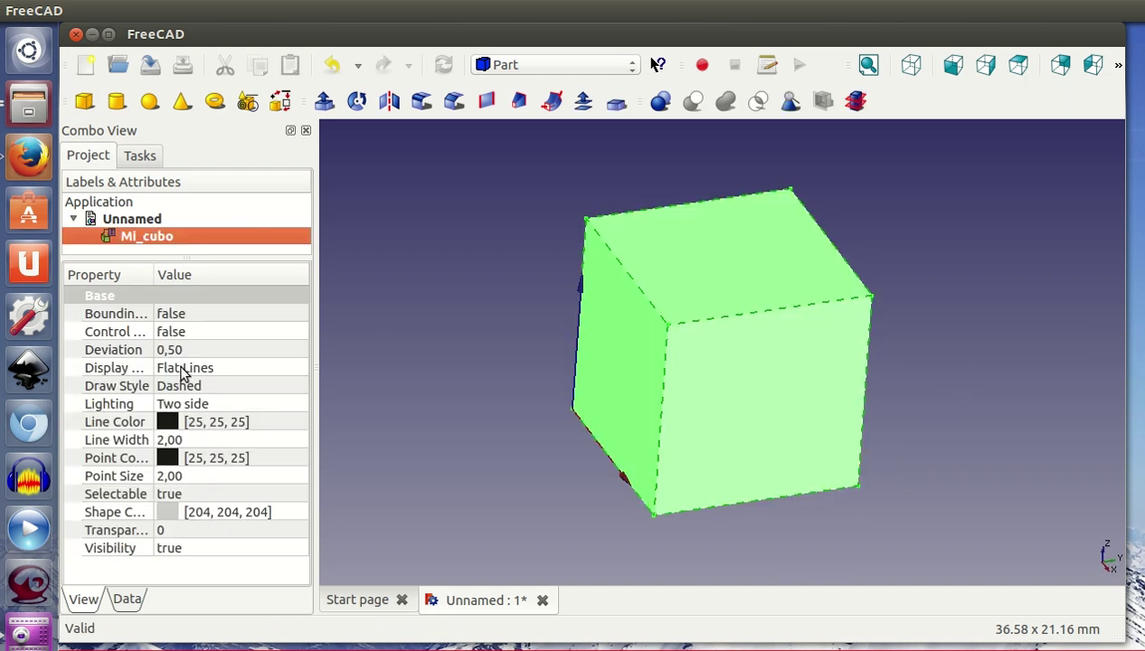
left_click(183, 371)
left_click(183, 370)
left_click(197, 408)
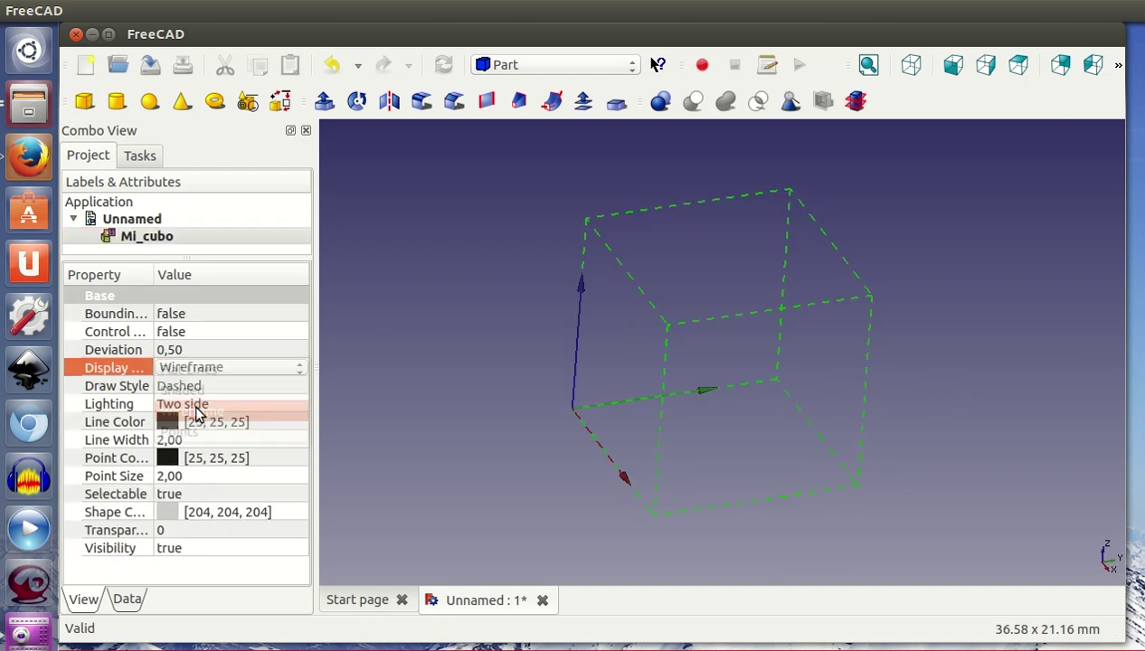
left_click(562, 437)
mouse_move(562, 436)
middle_mouse_down()
mouse_move(843, 416)
mouse_move(684, 432)
mouse_move(911, 442)
mouse_move(885, 447)
middle_mouse_up()
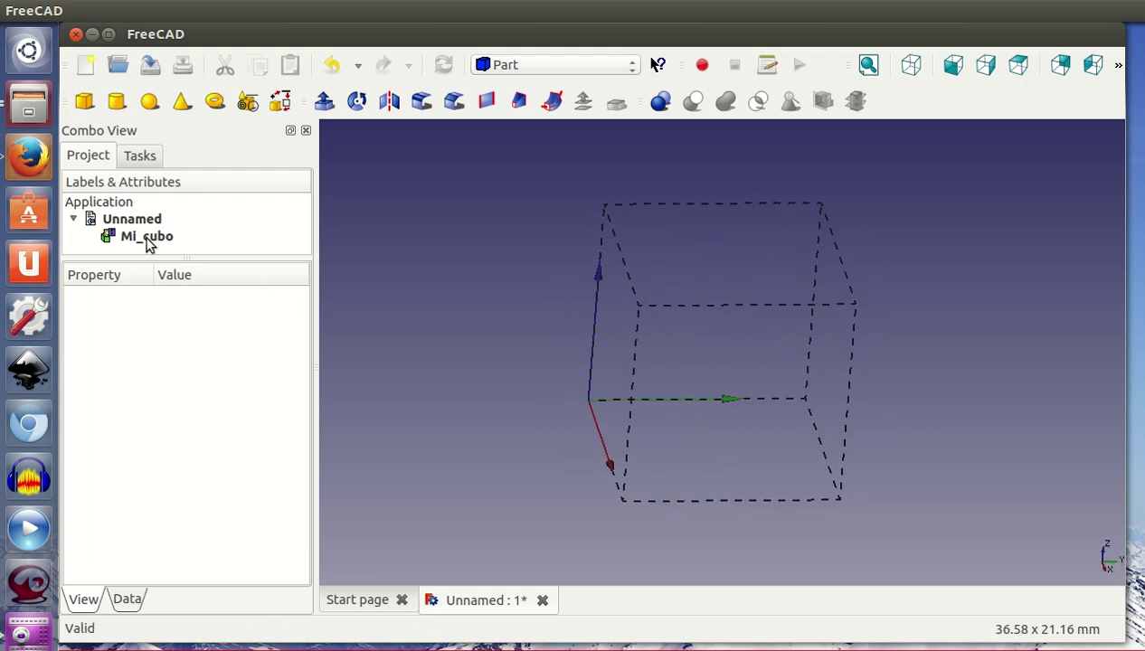
left_click(146, 236)
left_click(208, 375)
left_click(205, 367)
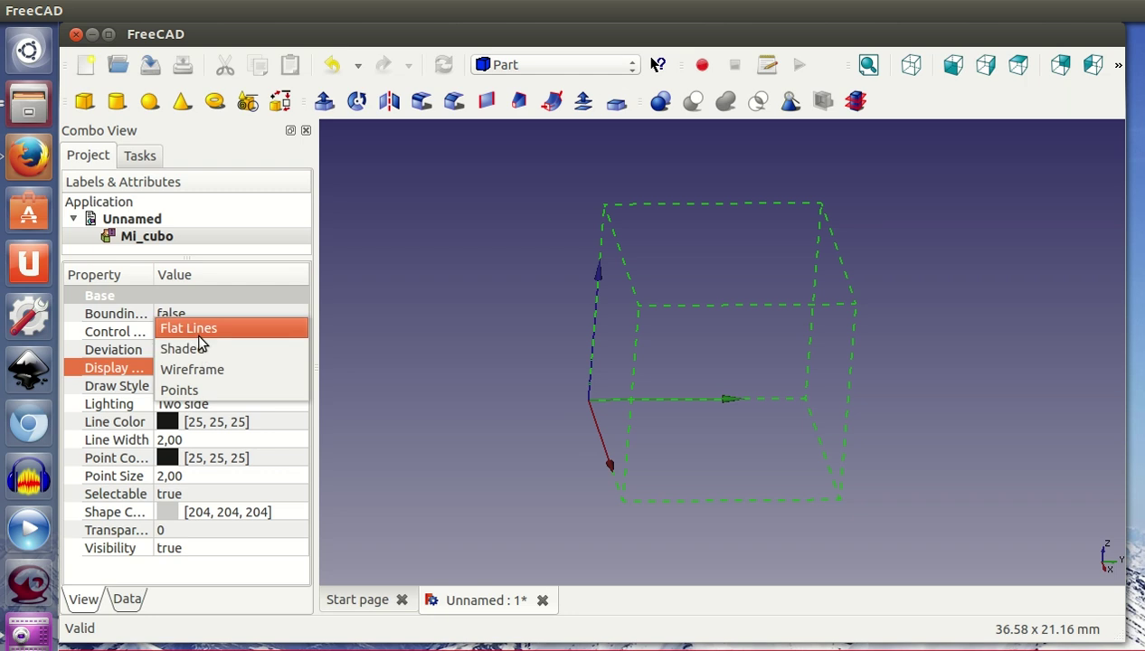
left_click(196, 331)
left_click(200, 387)
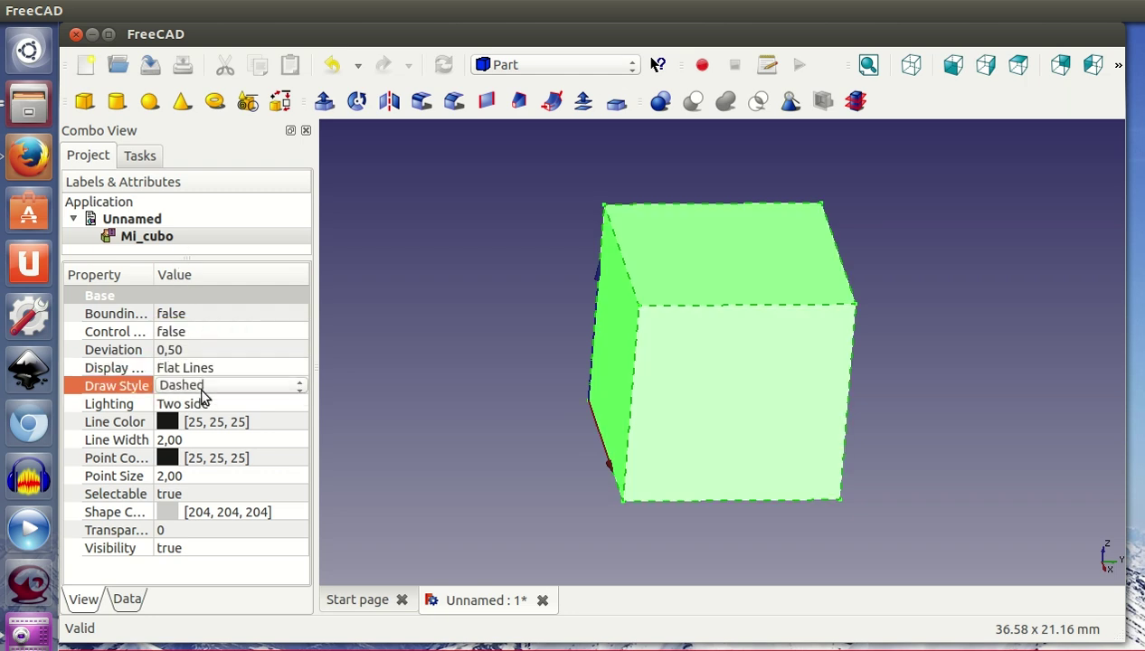
left_click(203, 388)
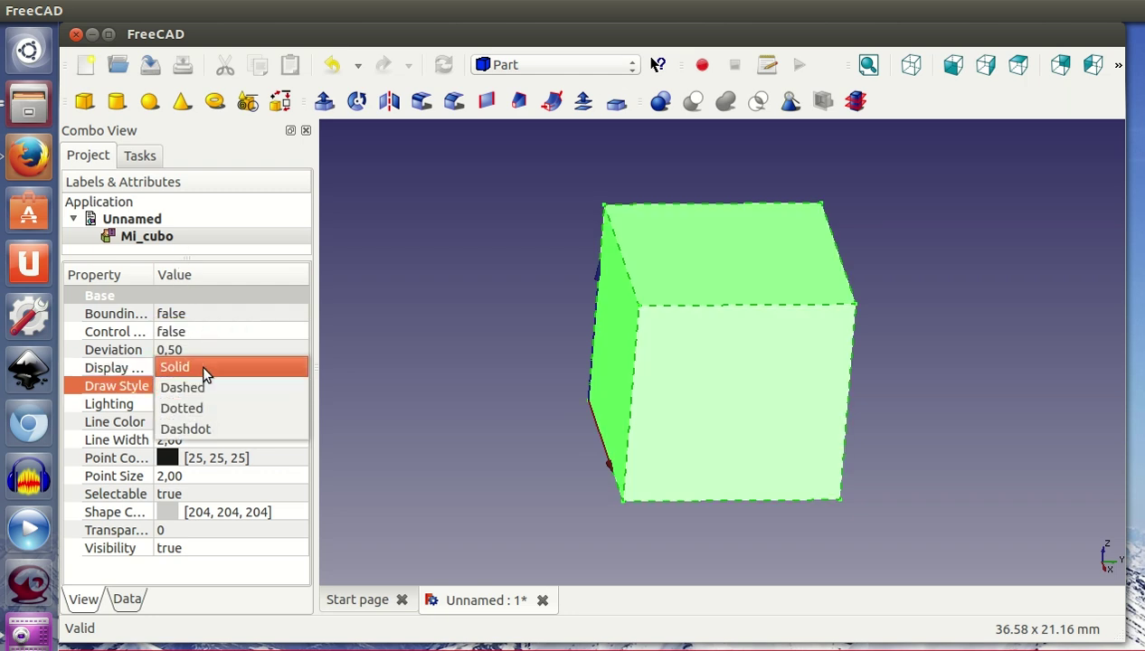
left_click(201, 365)
left_click(428, 371)
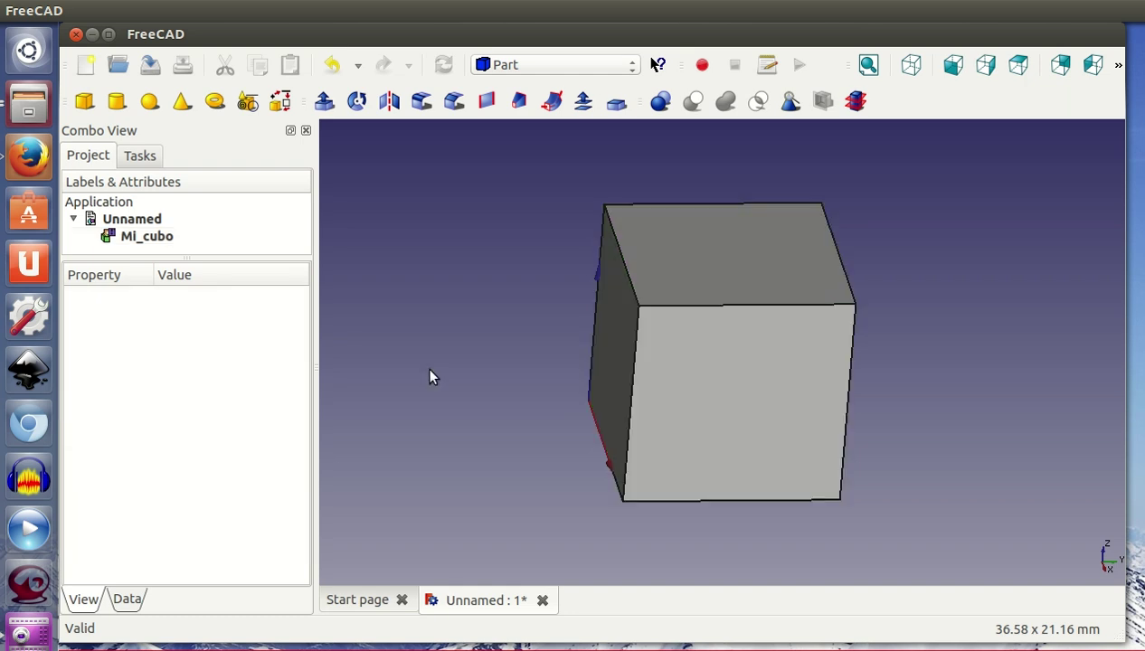
middle_click_drag(445, 384, 488, 388)
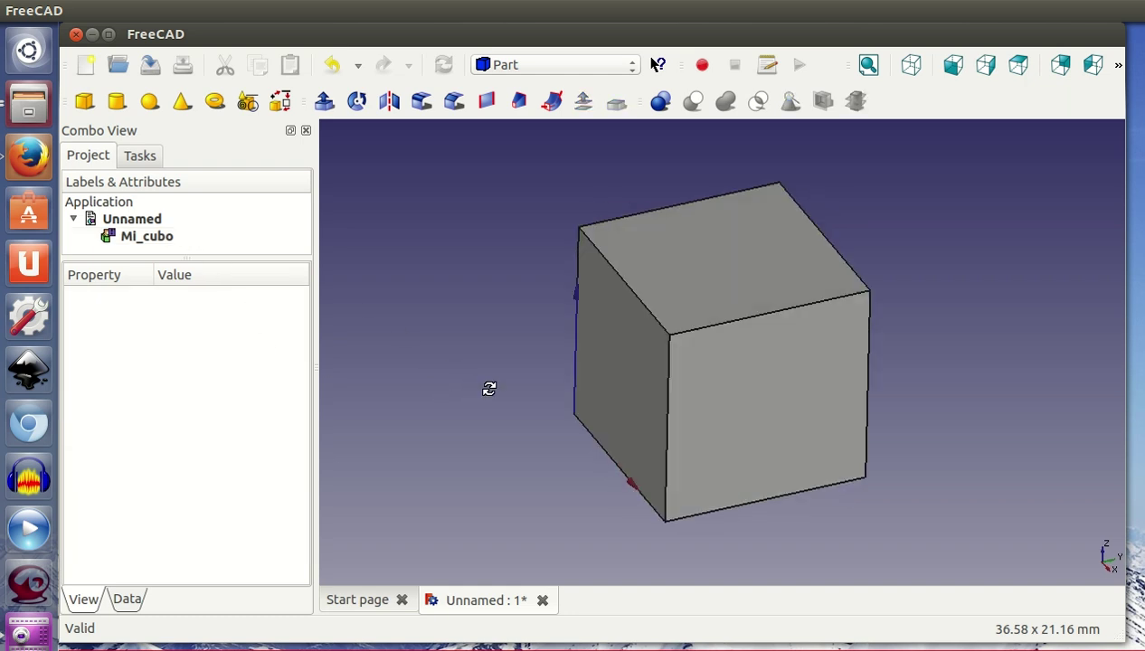
Set Mi_cubo's Shape Color to pure blue (0, 0, 255).
left_click(164, 240)
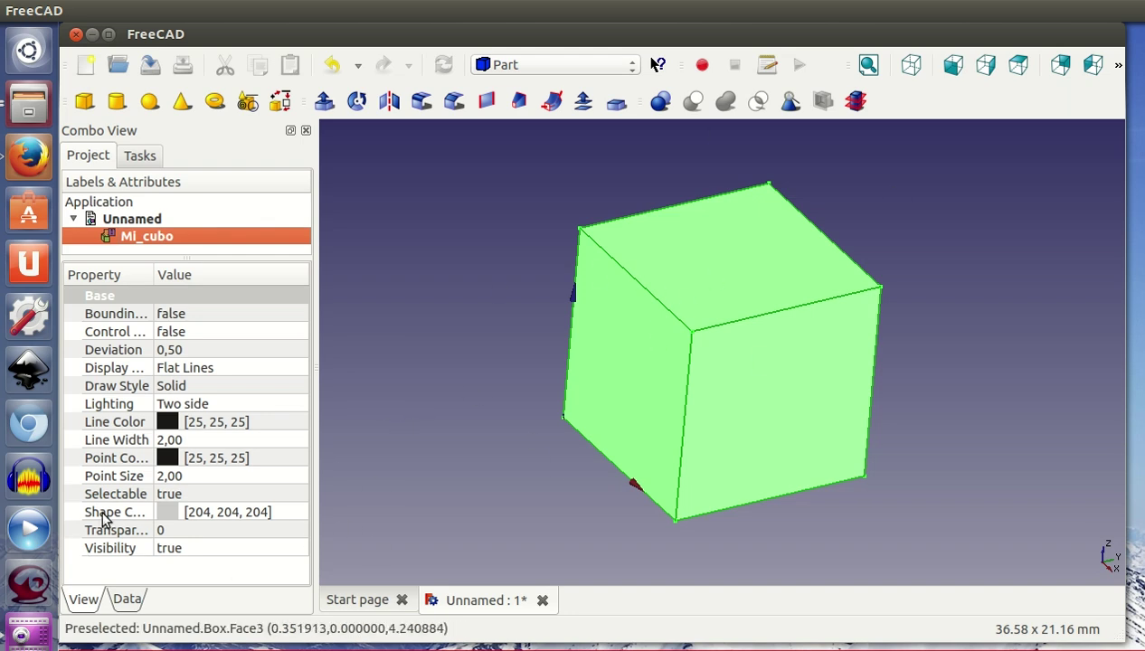
left_click(233, 512)
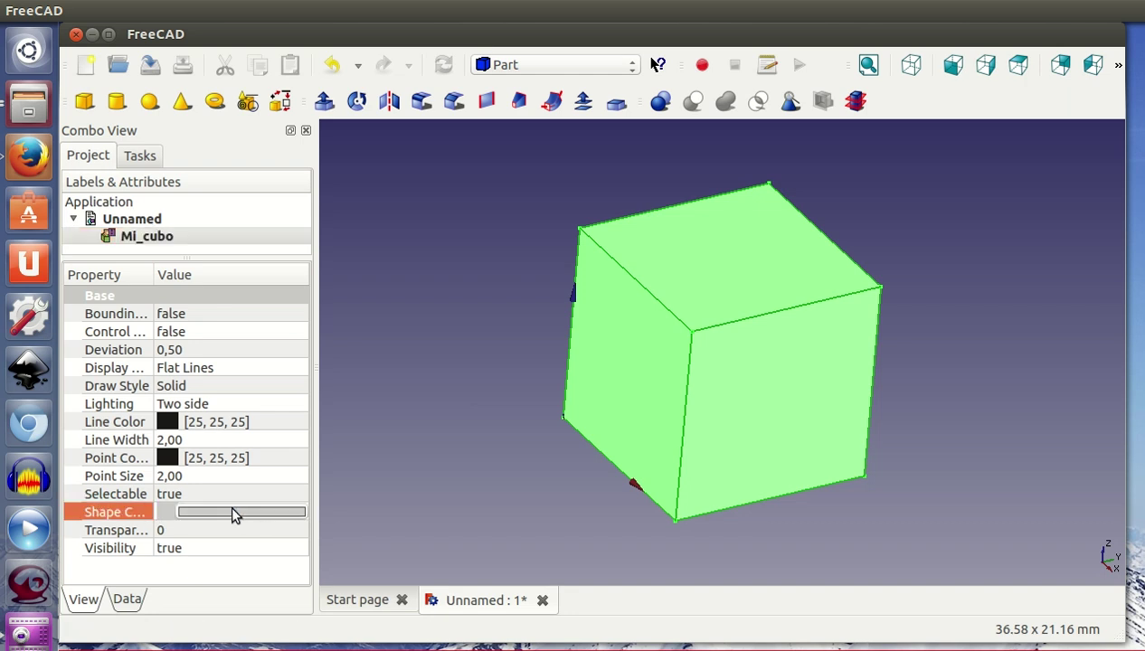
left_click(233, 513)
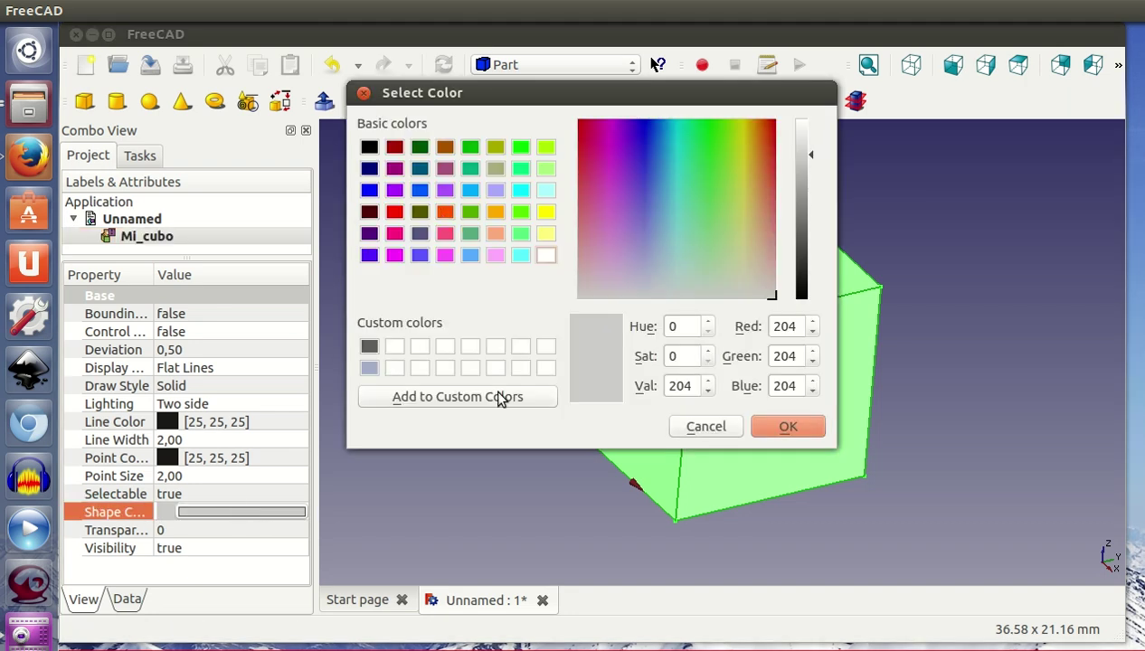
left_click(369, 190)
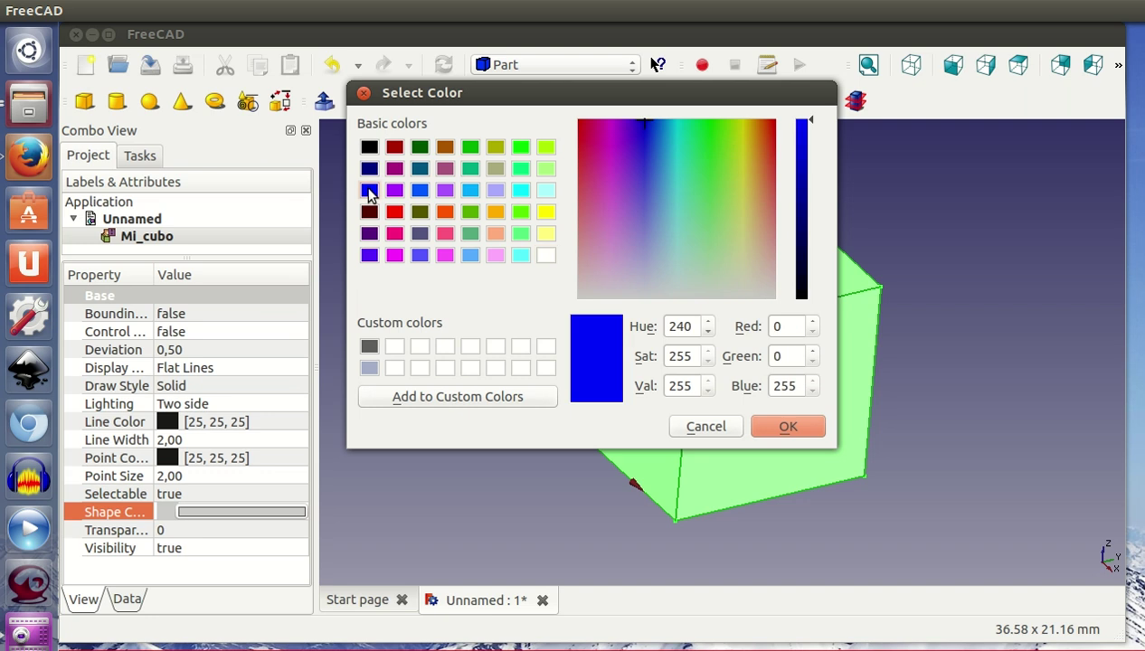
left_click(788, 426)
left_click(524, 412)
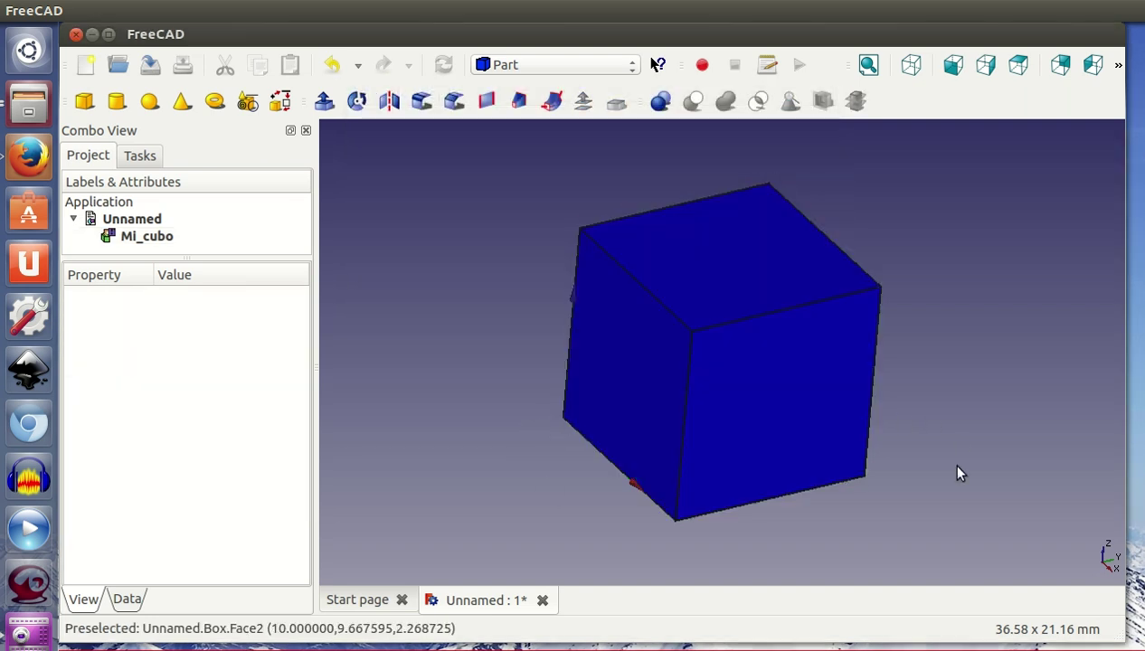
middle_click_drag(1009, 447, 999, 457)
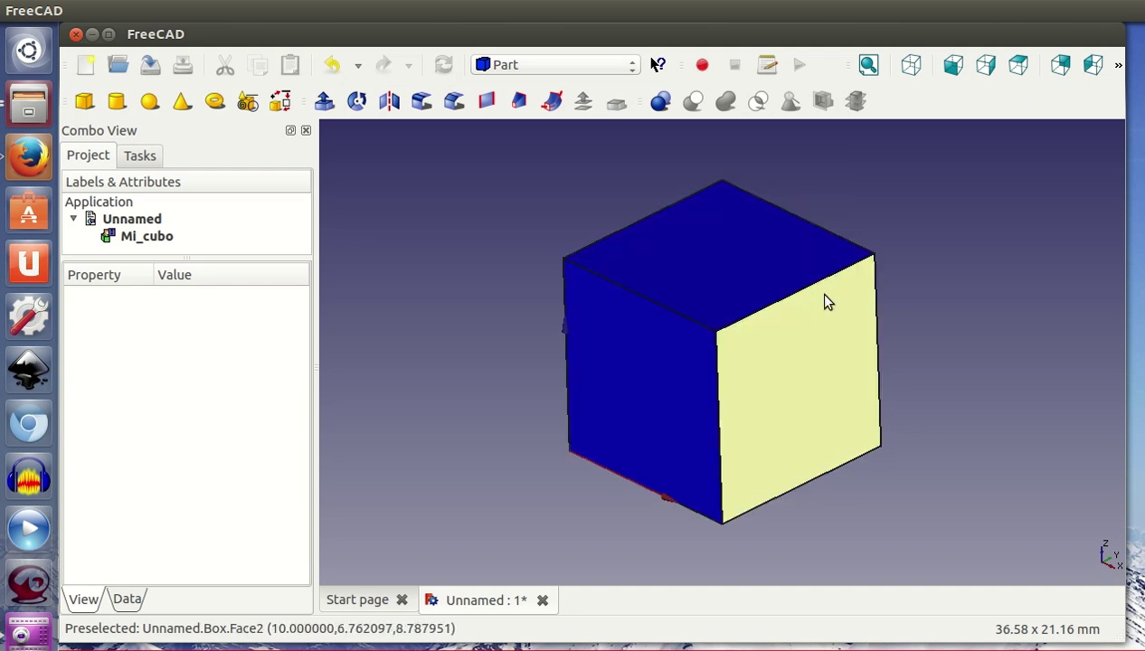
left_click(152, 236)
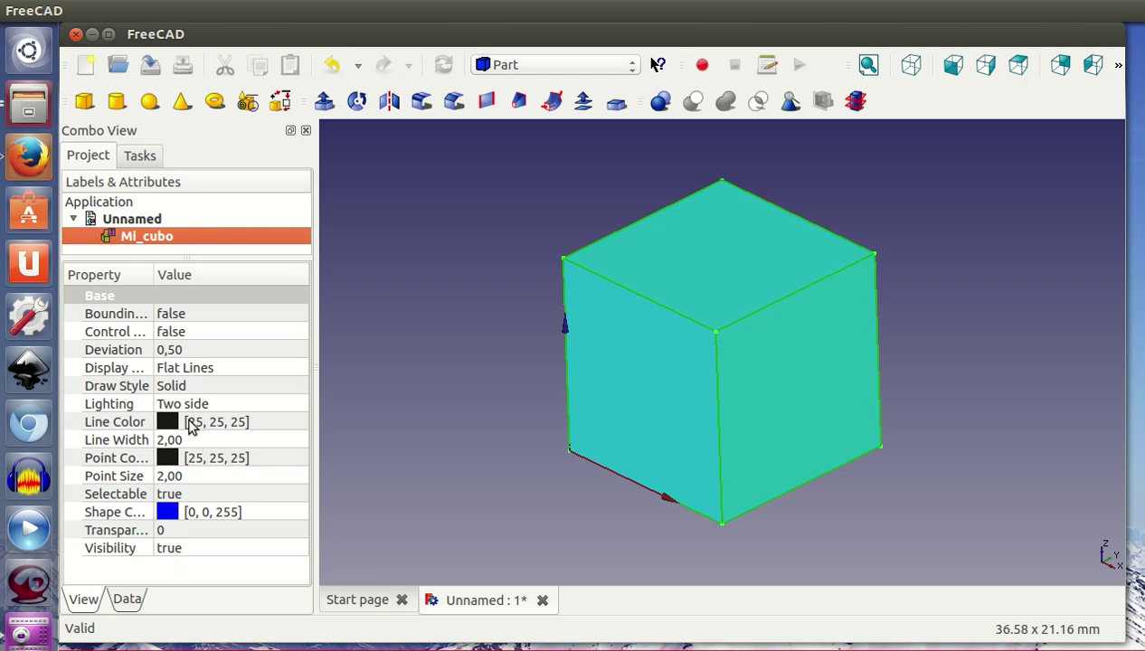
Set Mi_cubo's Line Color to yellow (255, 255, 0).
left_click(189, 425)
left_click(190, 423)
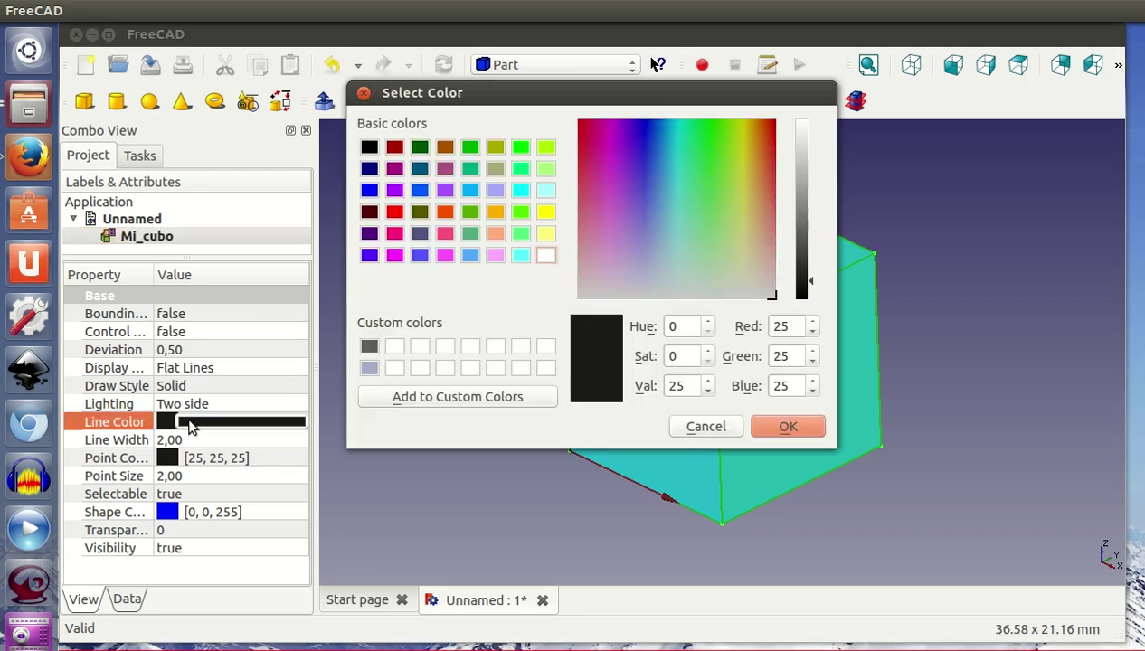
left_click(545, 211)
left_click(803, 428)
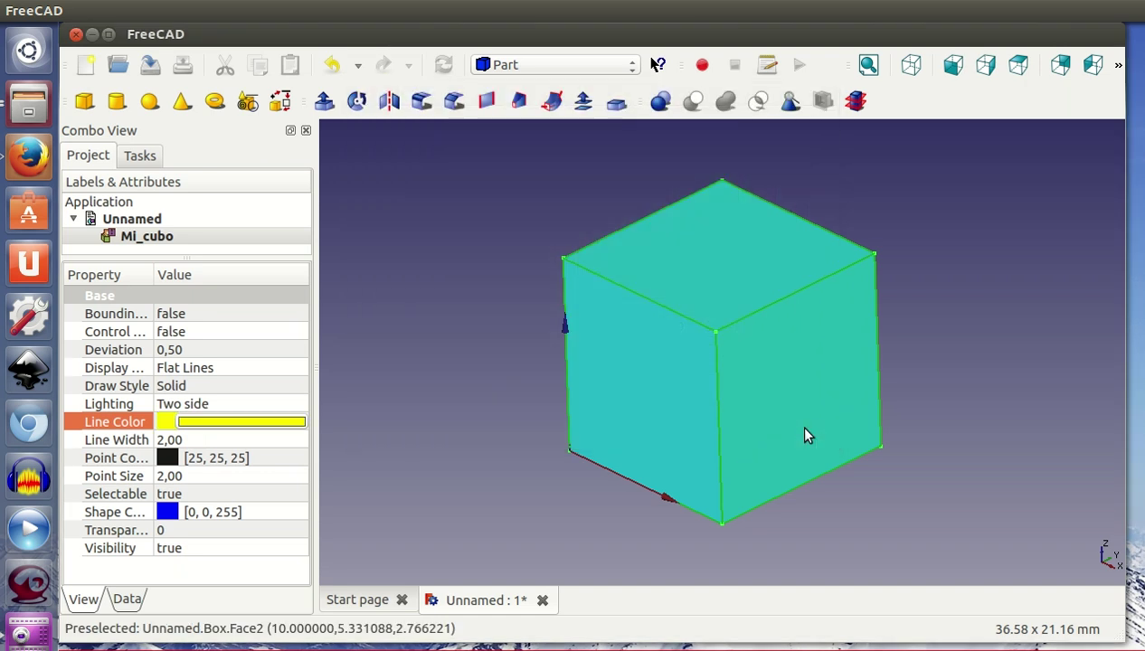
left_click(498, 488)
middle_click_drag(886, 441, 741, 442)
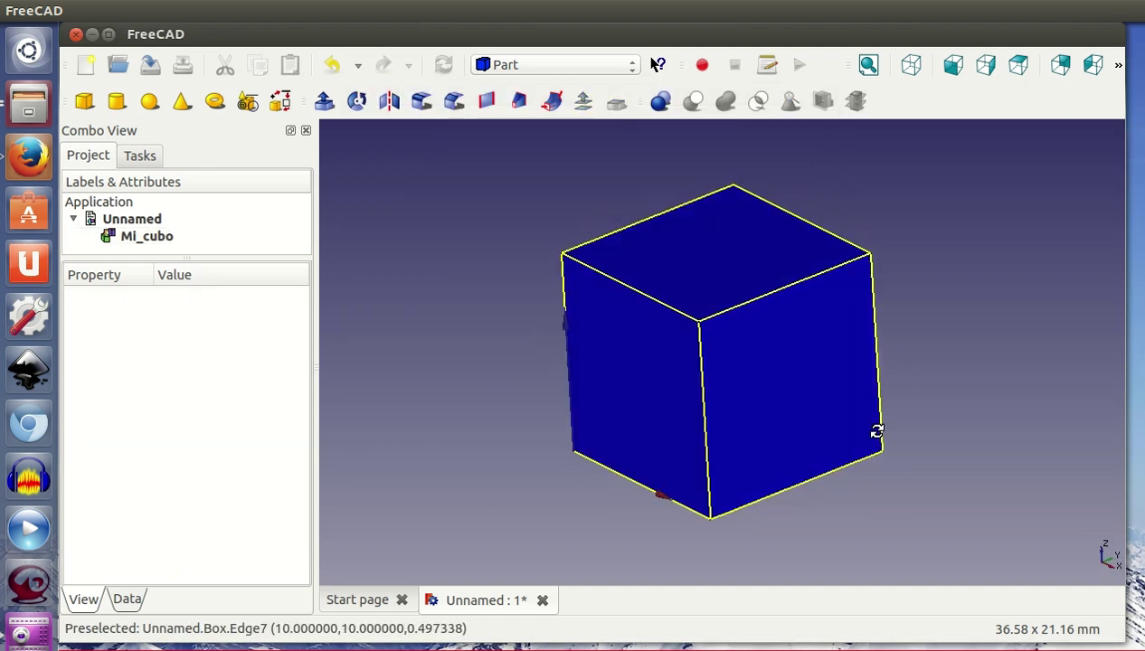
Set Mi_cubo's Point Color to red (255, 0, 0).
left_click(159, 238)
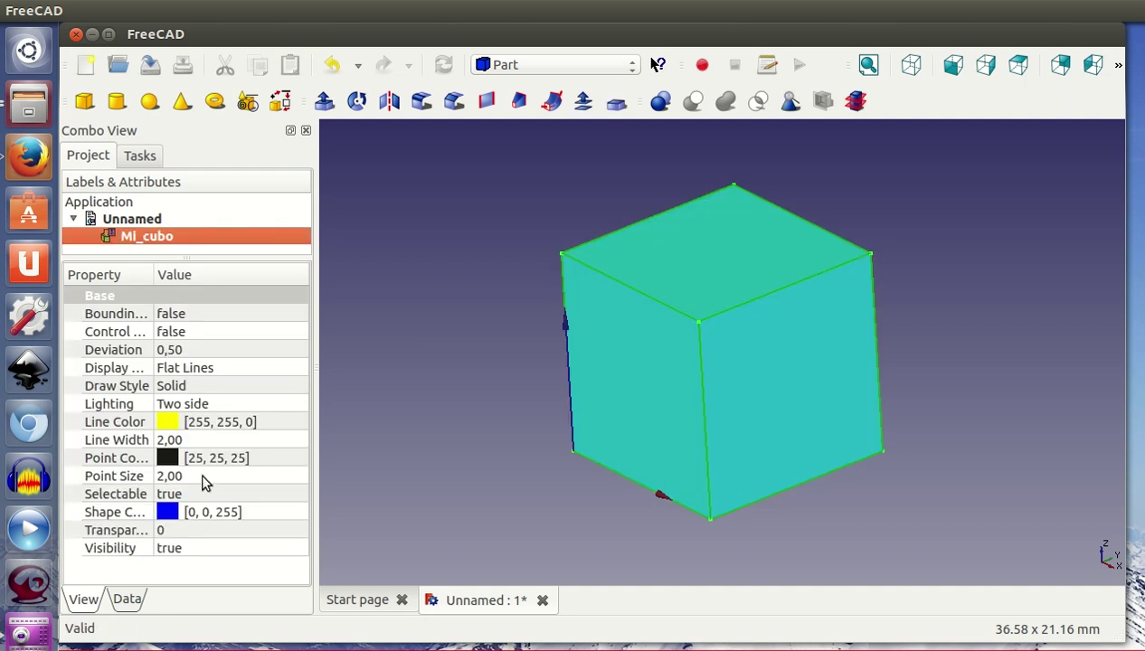
left_click(202, 458)
left_click(202, 458)
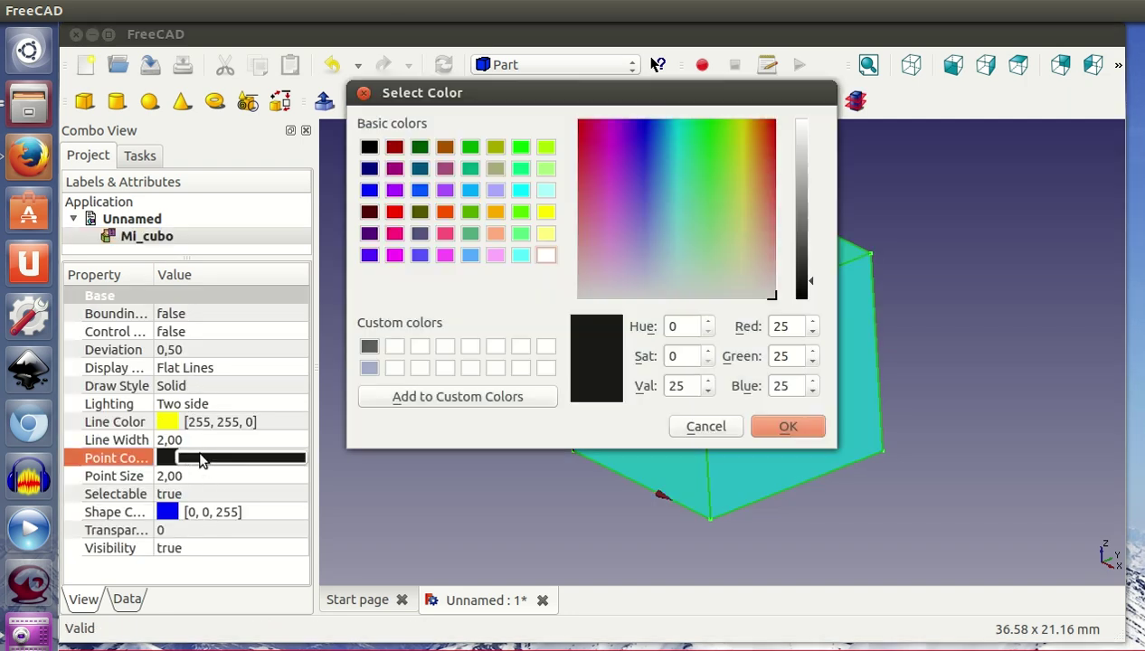
left_click(395, 211)
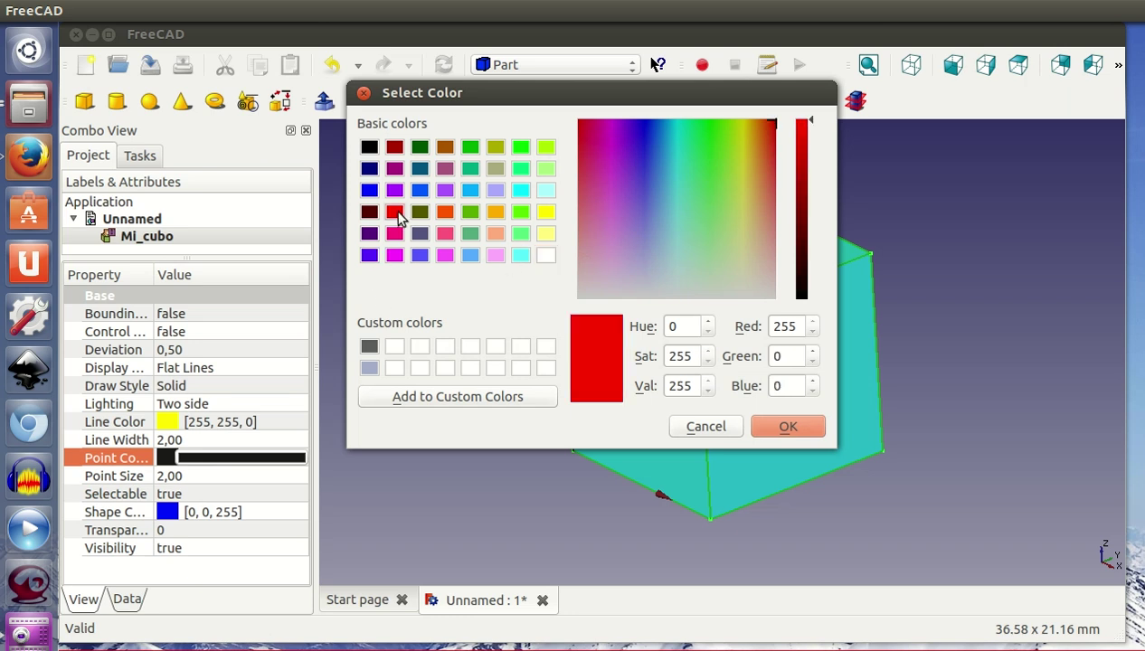
left_click(783, 424)
left_click(914, 348)
middle_click_drag(914, 348, 956, 396)
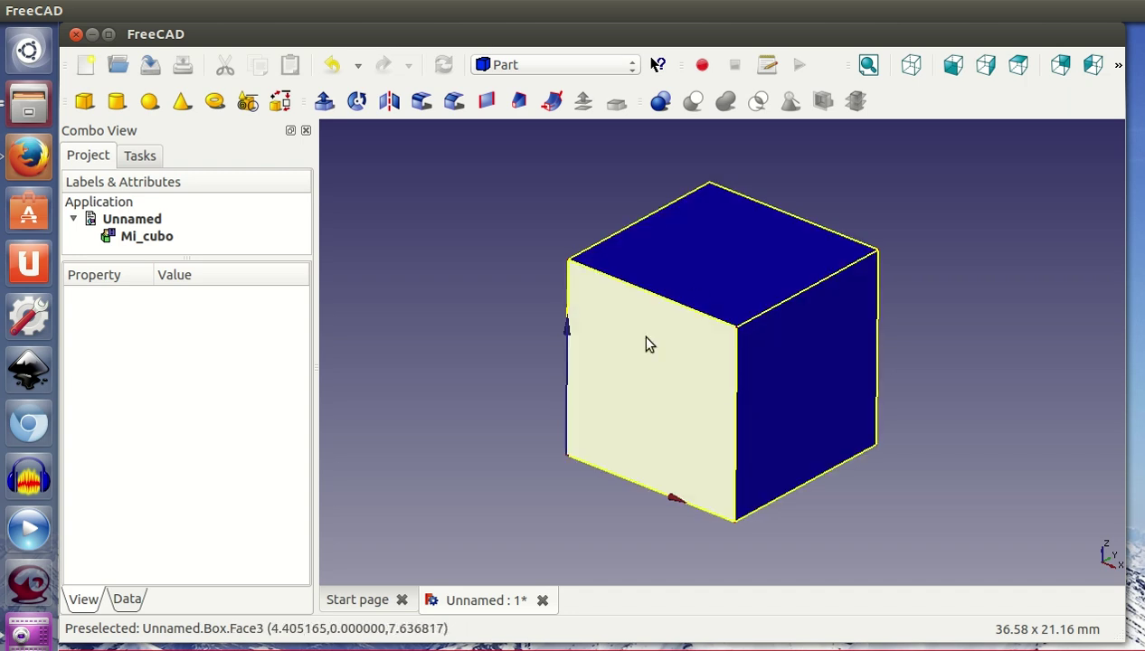
Show Mi_cubo as Points to check the red vertices, then restore Flat Lines.
left_click(204, 236)
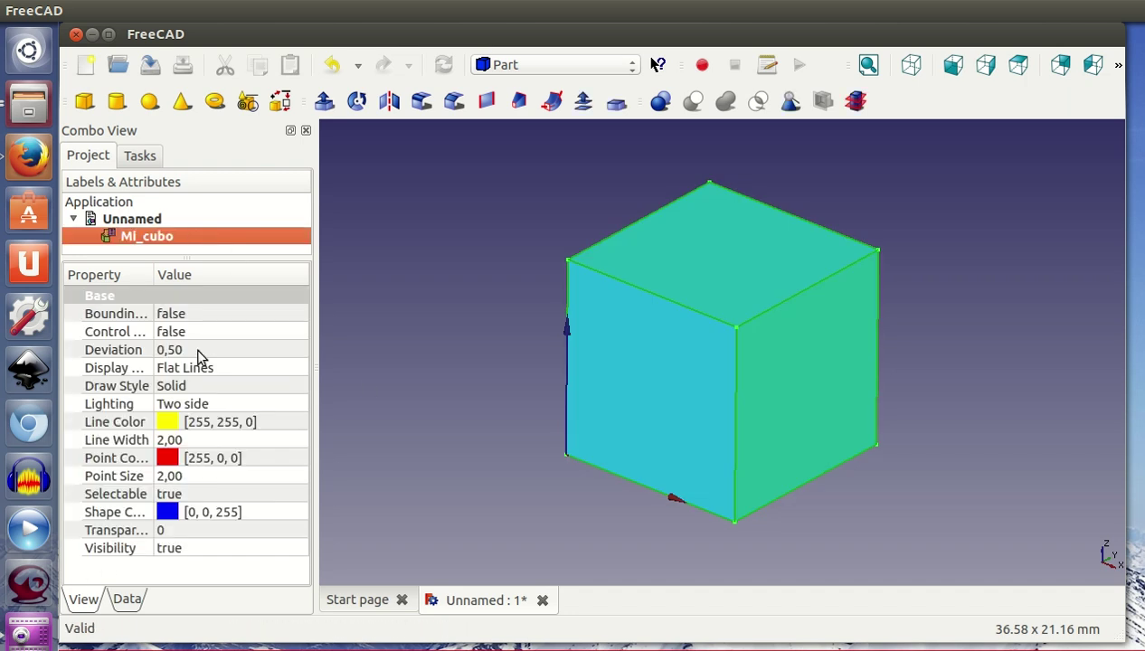
left_click(188, 367)
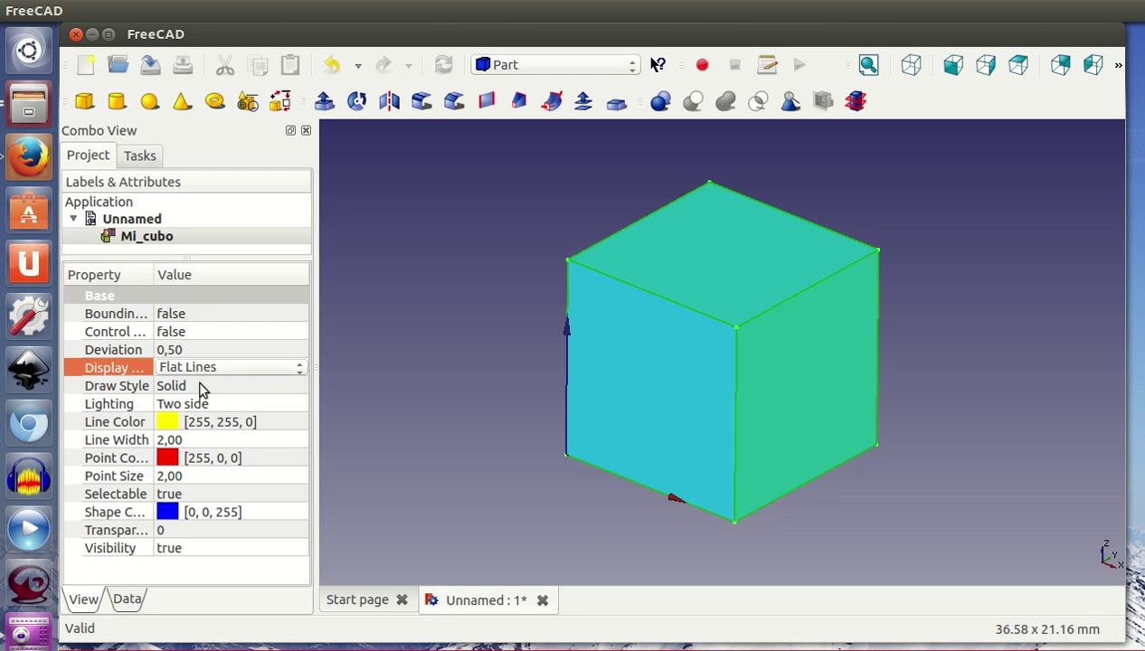
left_click(192, 368)
left_click(193, 431)
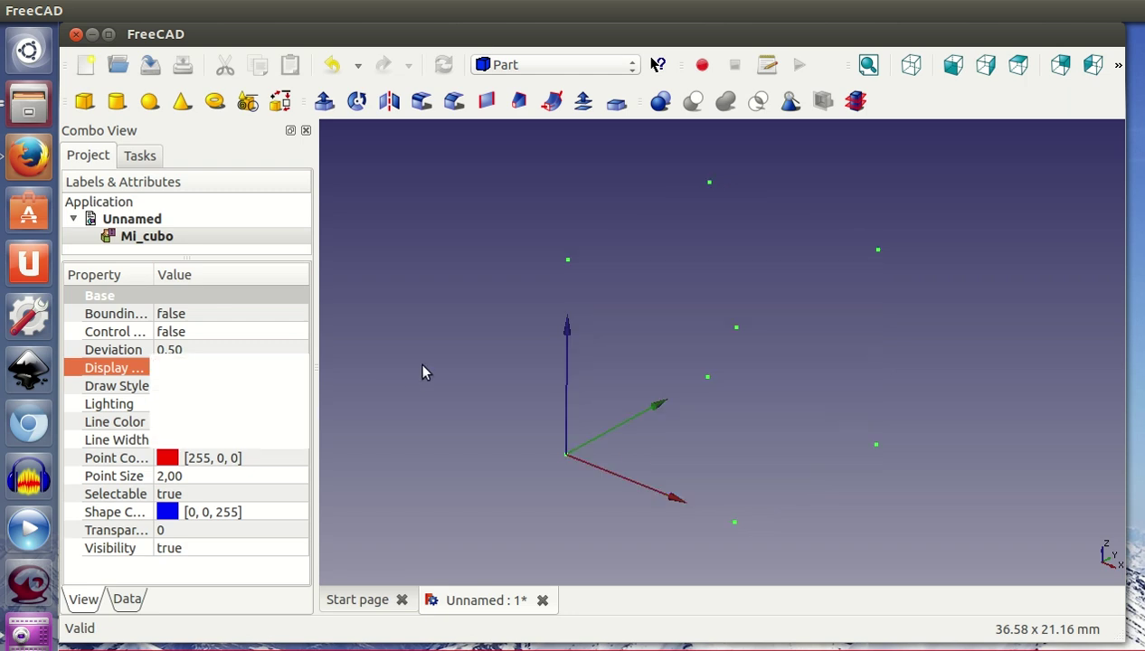
left_click(422, 378)
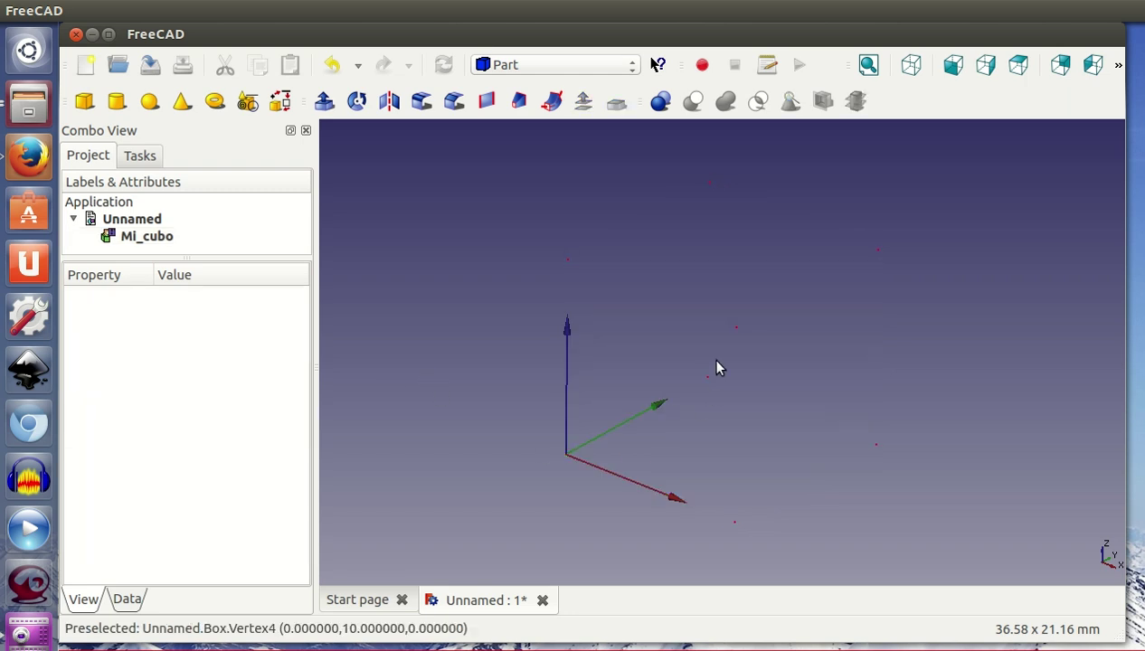
left_click(163, 236)
left_click(201, 388)
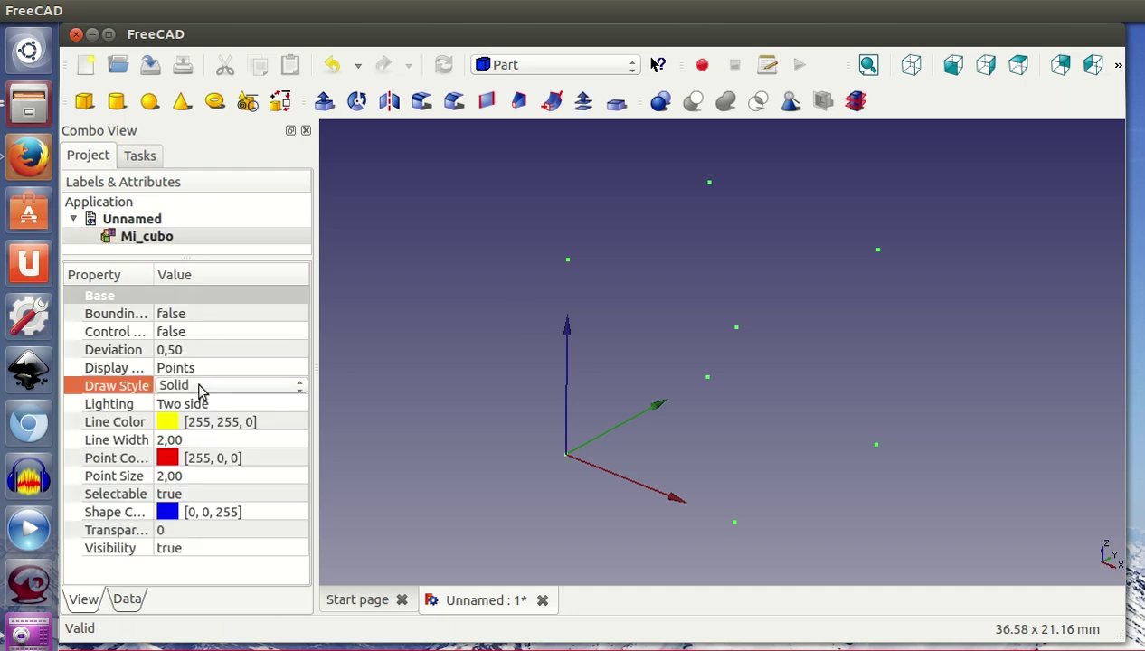
left_click(187, 369)
left_click(190, 370)
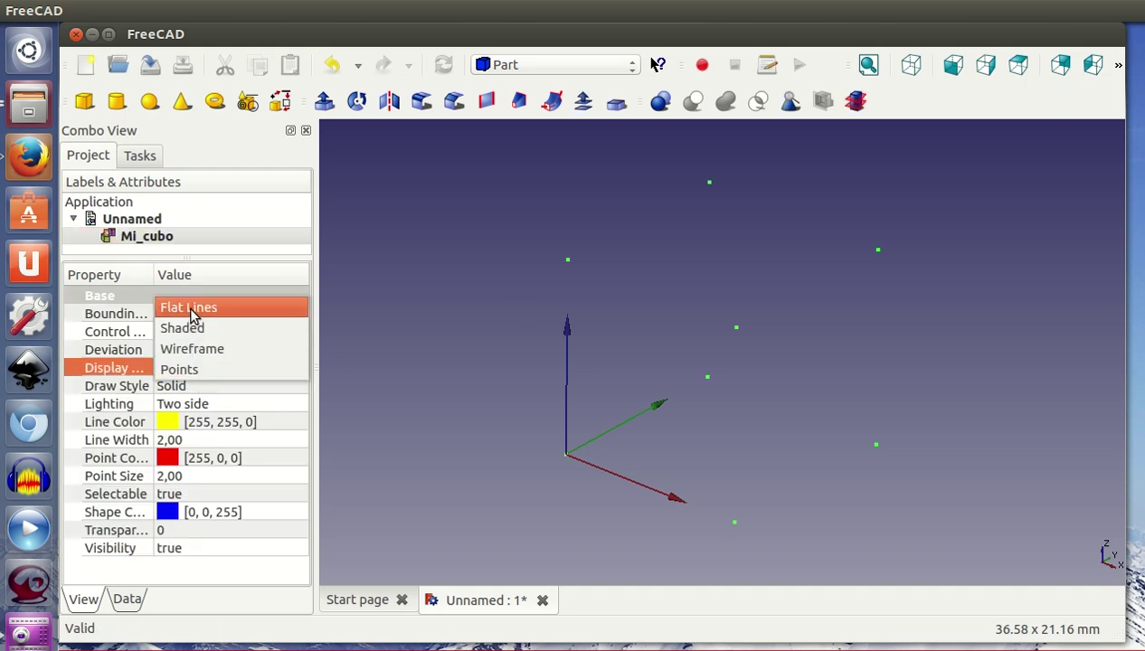
left_click(189, 307)
Set both Point Color and Line Color of Mi_cubo to black (0, 0, 0).
left_click(188, 459)
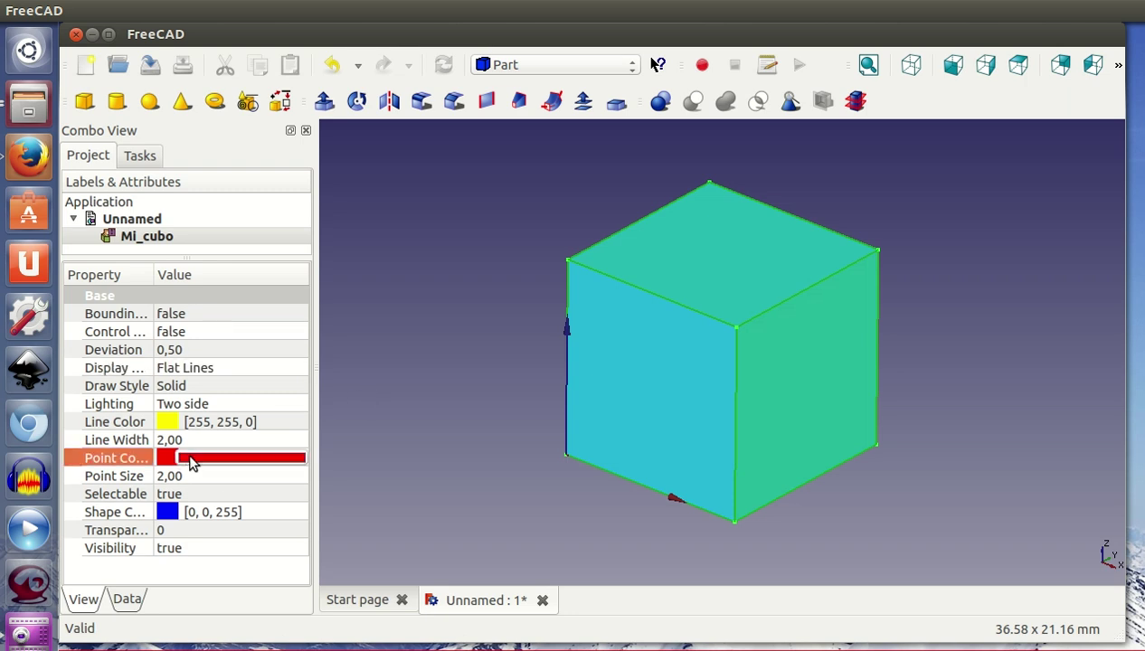
left_click(187, 460)
left_click(370, 149)
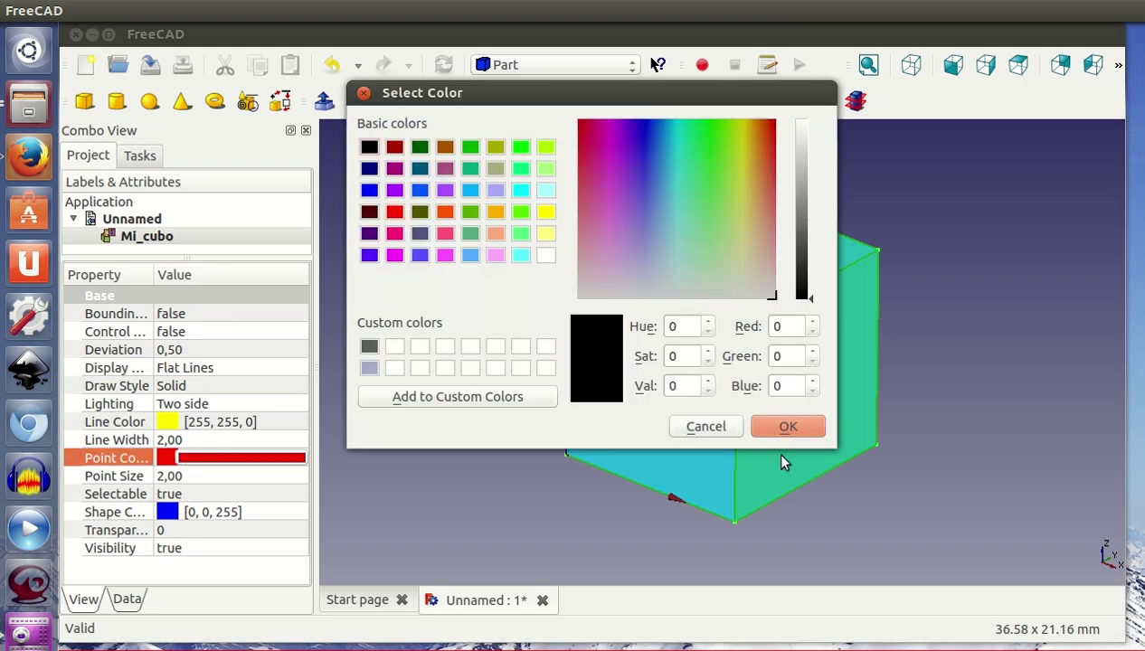
left_click(774, 429)
left_click(214, 403)
left_click(214, 421)
left_click(216, 423)
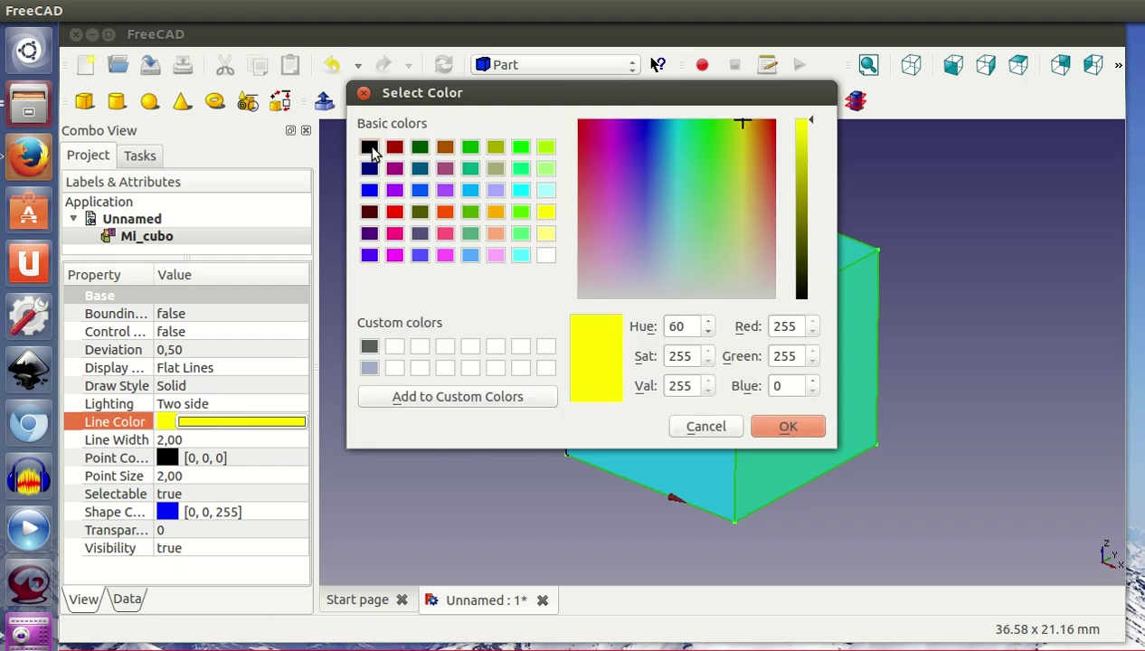
left_click(369, 148)
left_click(786, 428)
left_click(493, 439)
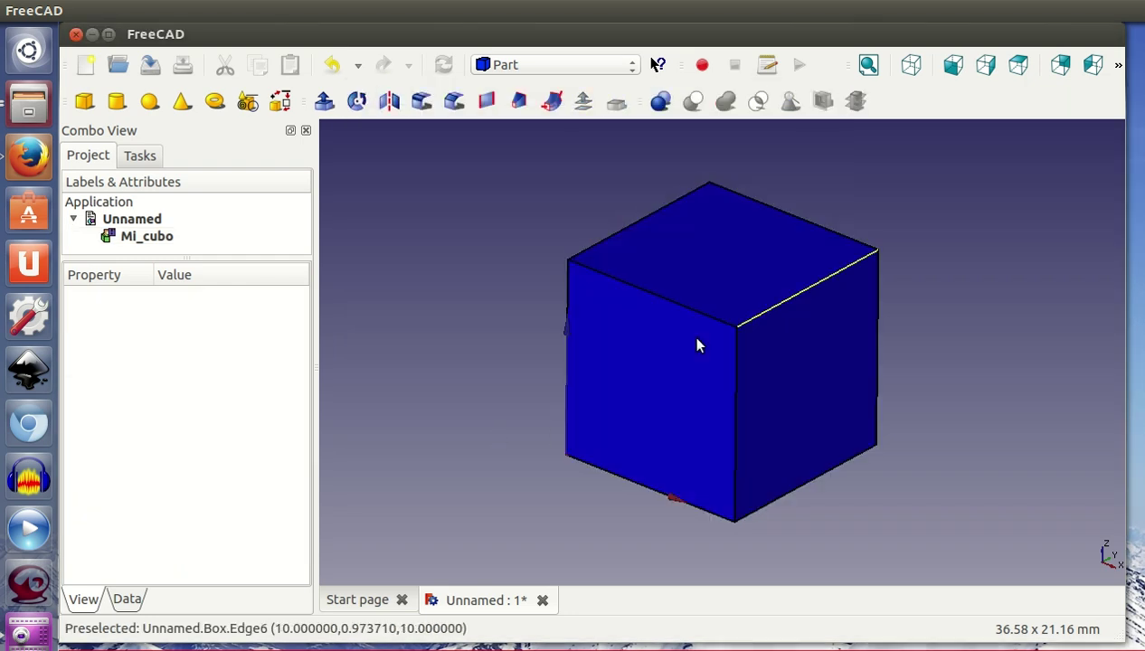
left_click(135, 239)
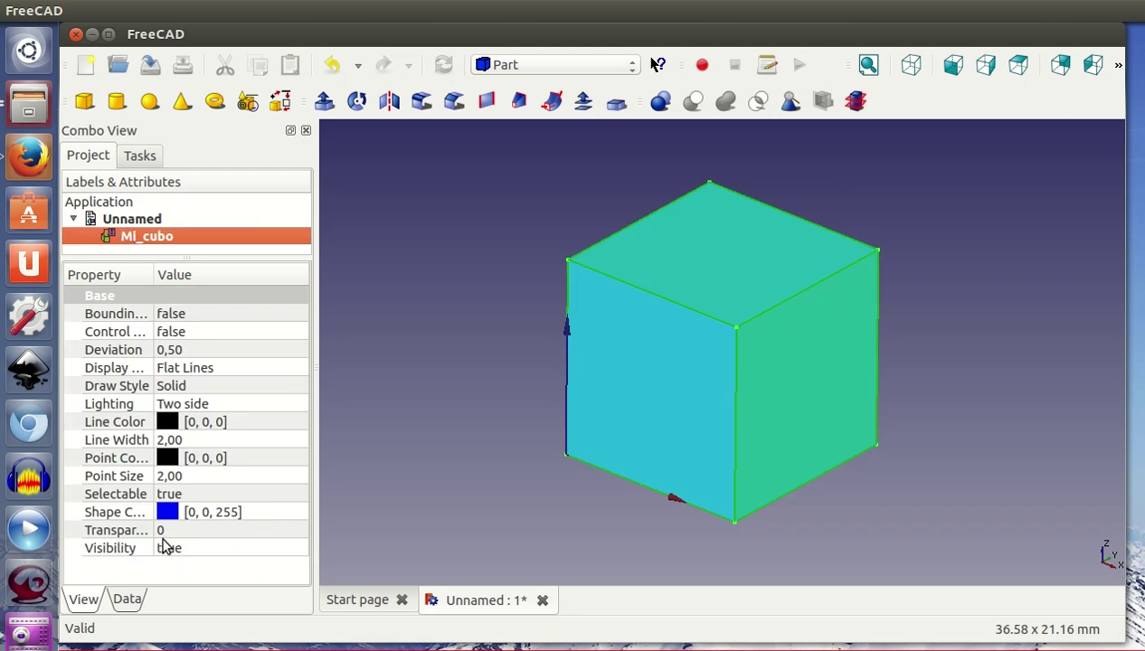
Set Mi_cubo's Transparency to 50 and orbit to look through the cube.
left_click(133, 533)
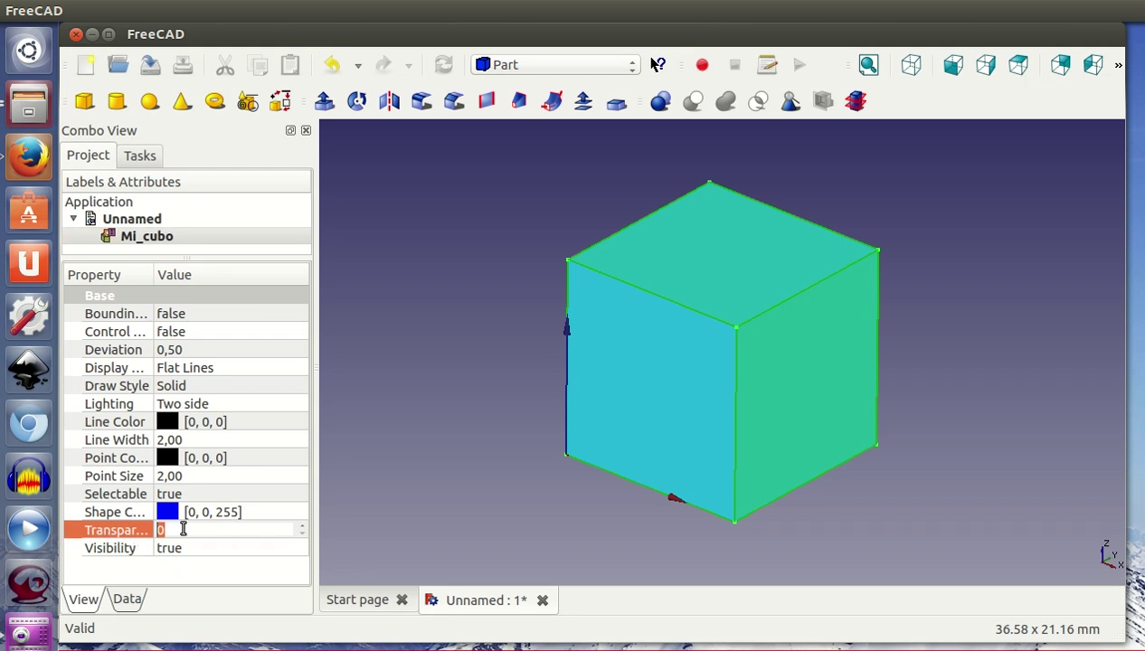
key("0")
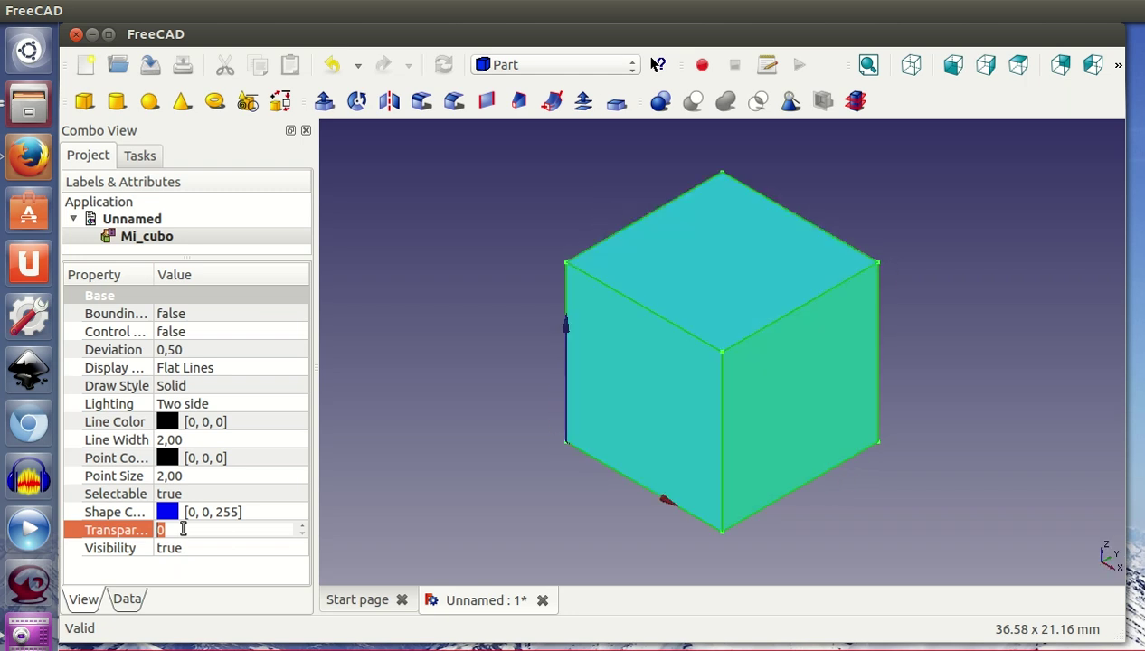
left_click(184, 530)
key("BackSpace")
type("50")
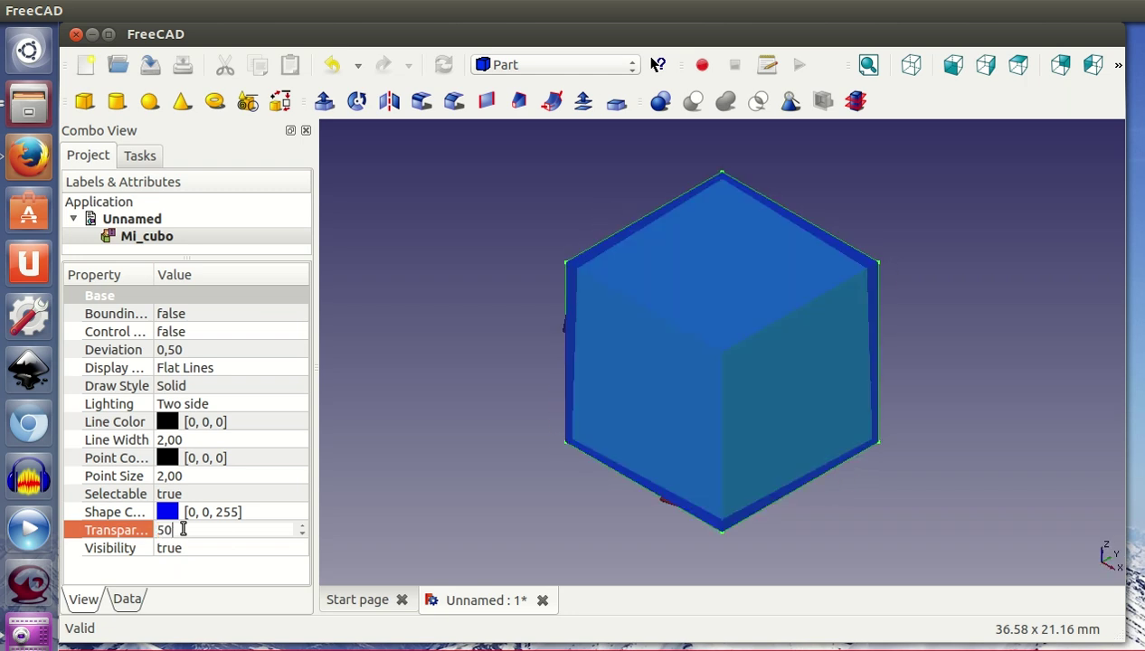
left_click(437, 411)
mouse_move(436, 411)
middle_mouse_down()
mouse_move(572, 418)
mouse_move(529, 409)
middle_mouse_up()
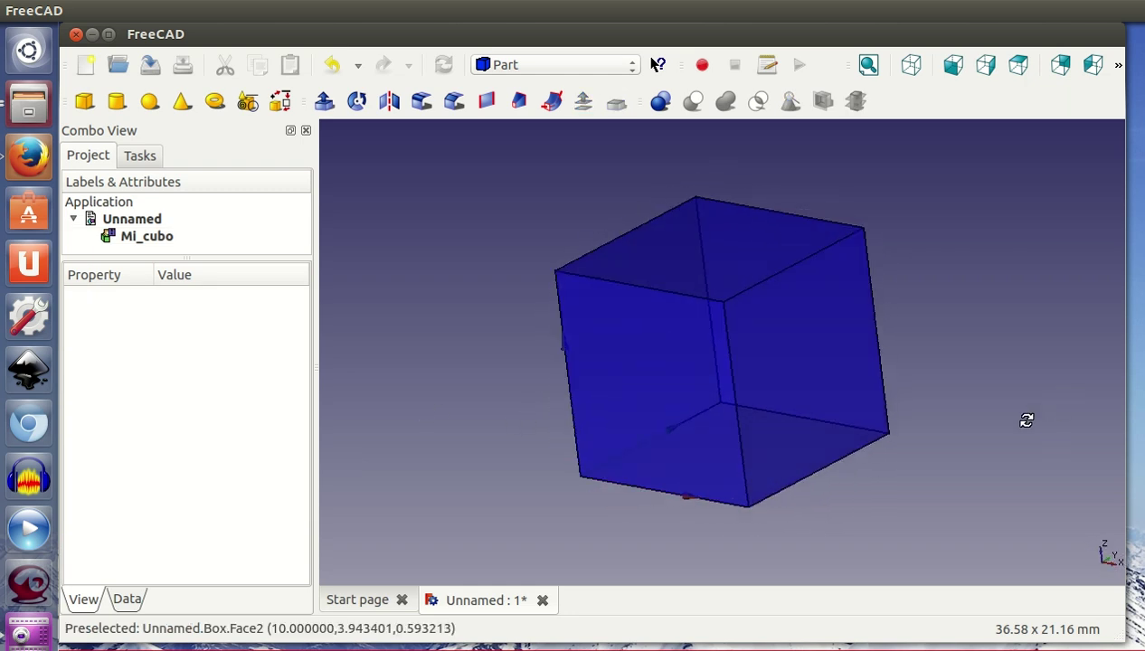
Stop the view spinning and add a new Part box solid, Box001.
left_click(987, 434)
left_click(83, 101)
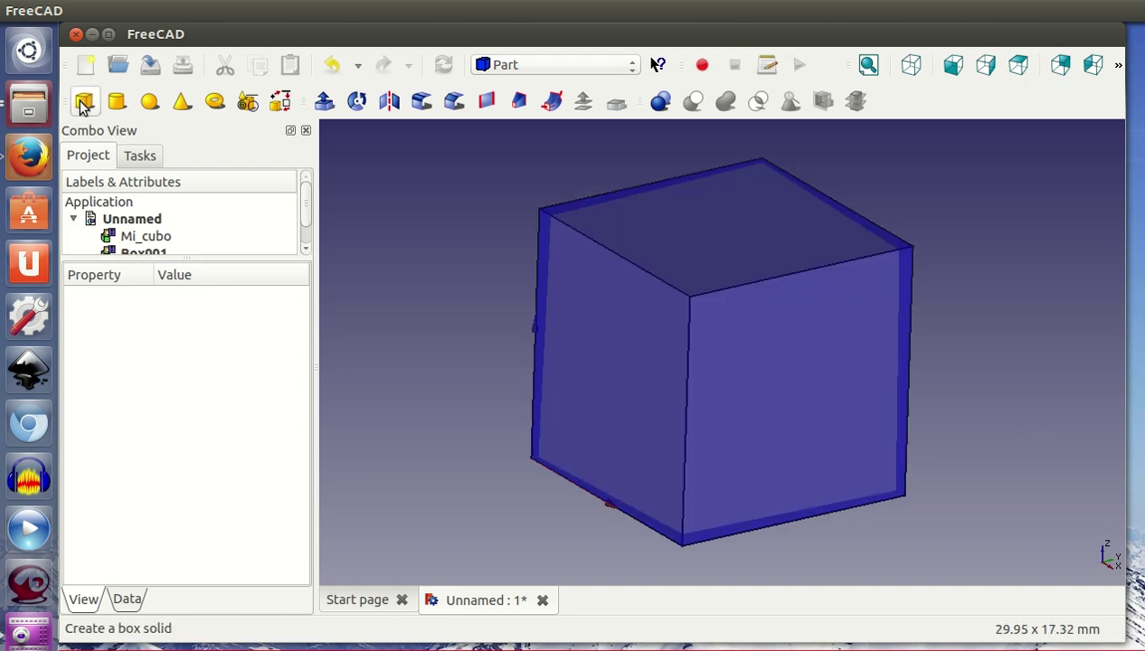
scroll(305, 207, "down", 1)
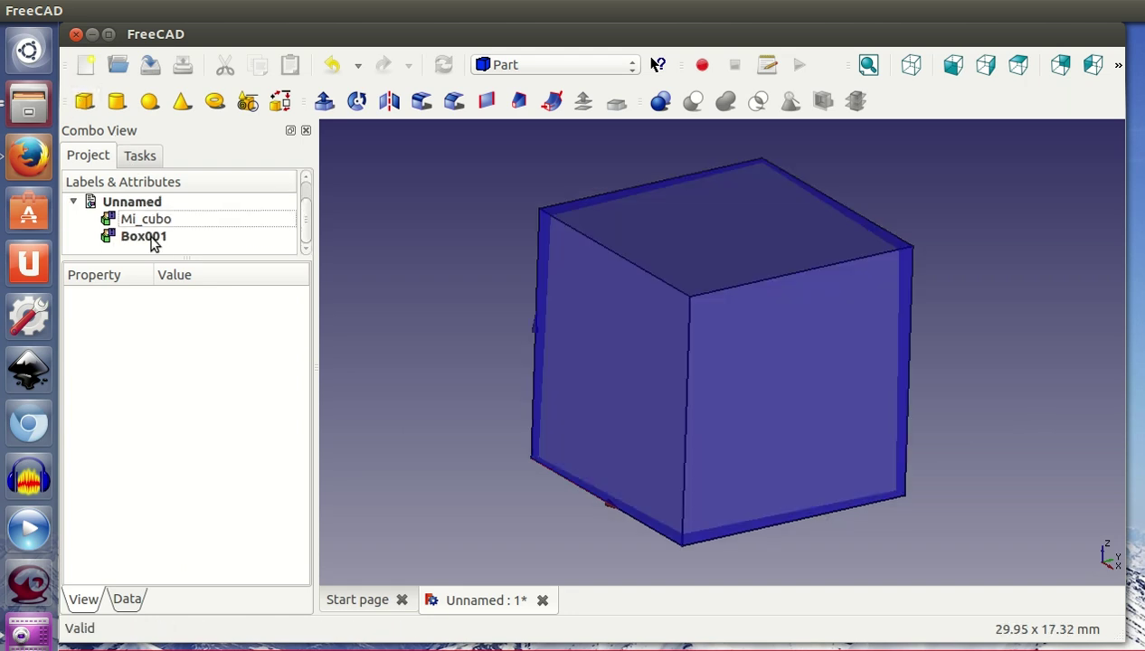
Rename Box001 in the tree to cube_int.
left_click(149, 238)
left_click(149, 238)
type("cubo")
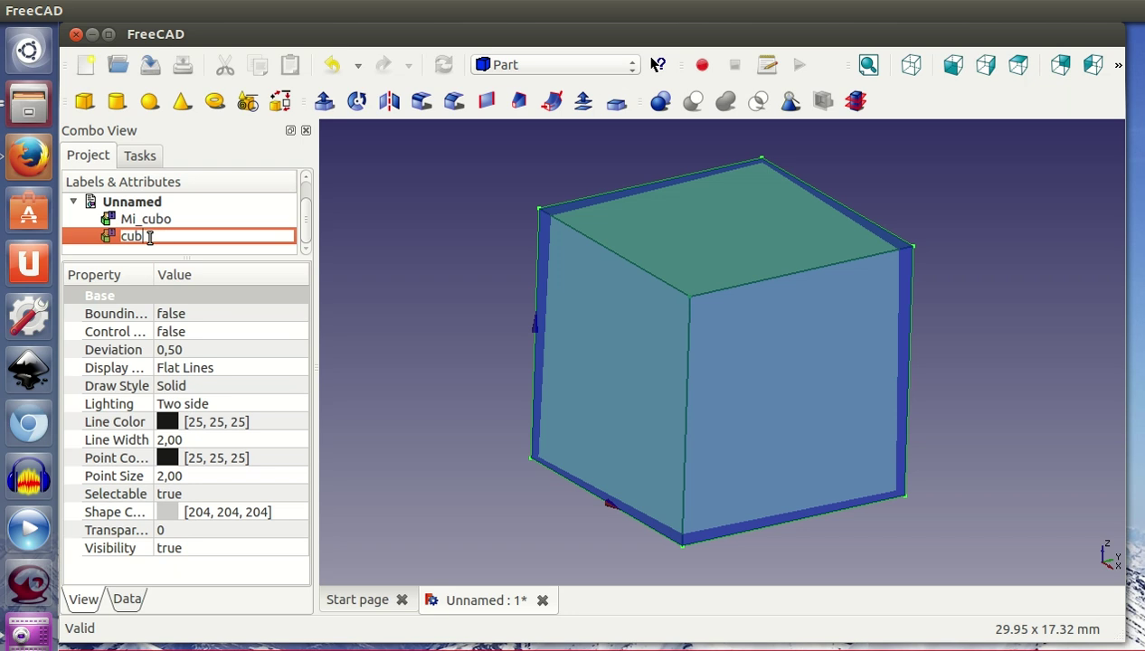
type(" int")
key("Return")
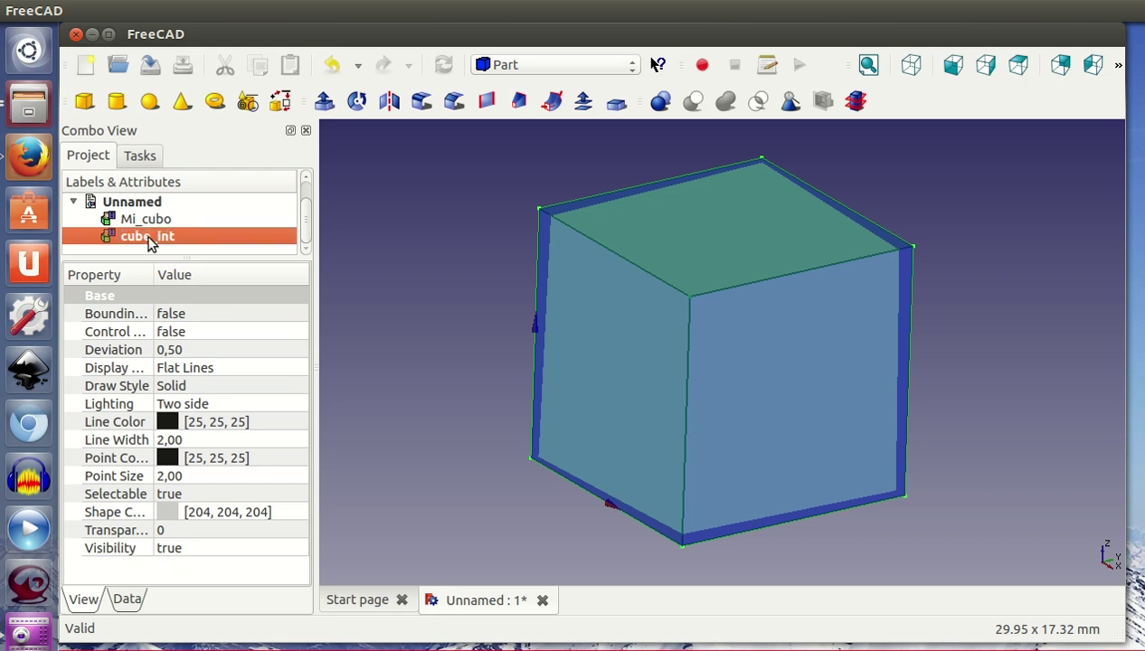
right_click(158, 237)
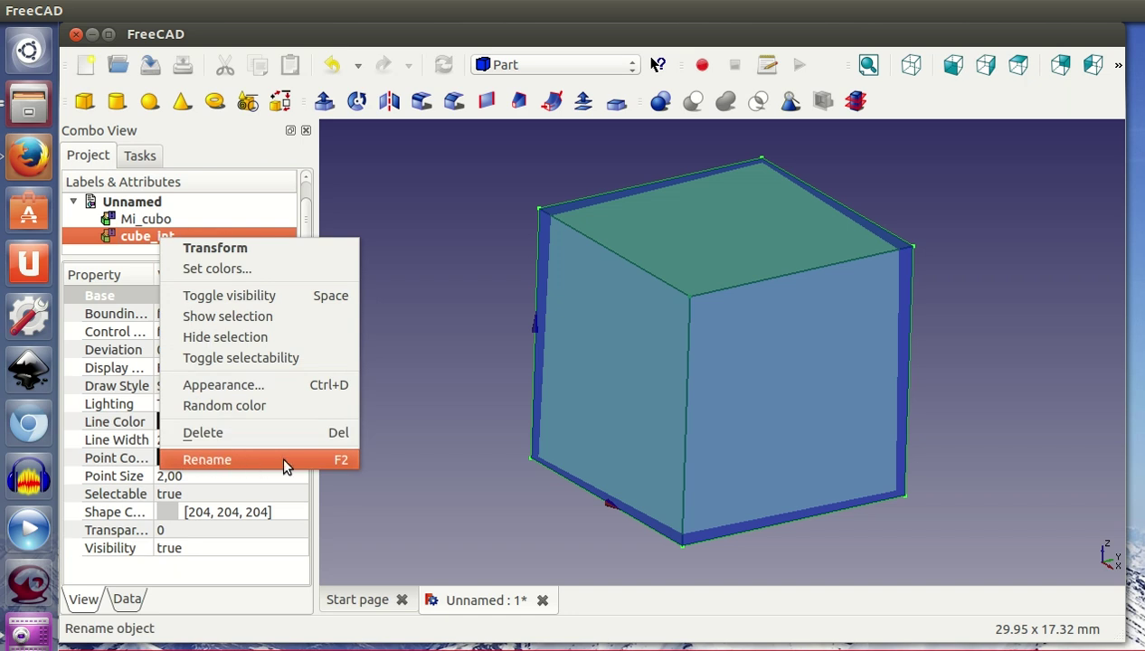
left_click(427, 391)
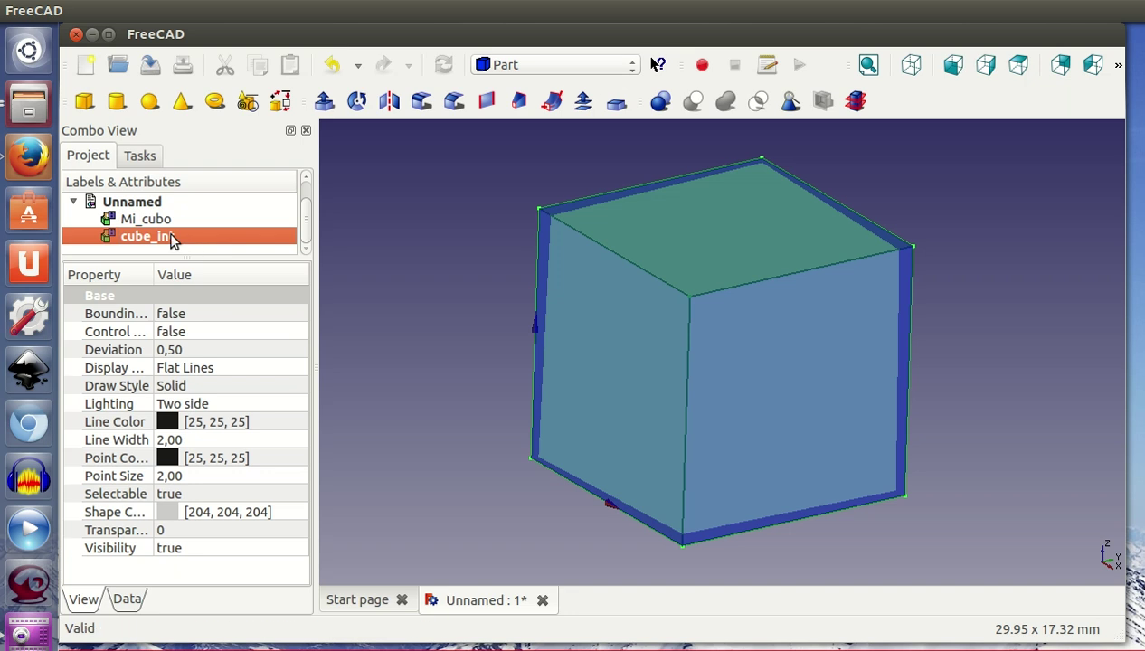
Set cube_int's Height, Length and Width to 5 mm each.
left_click(127, 598)
left_click(167, 368)
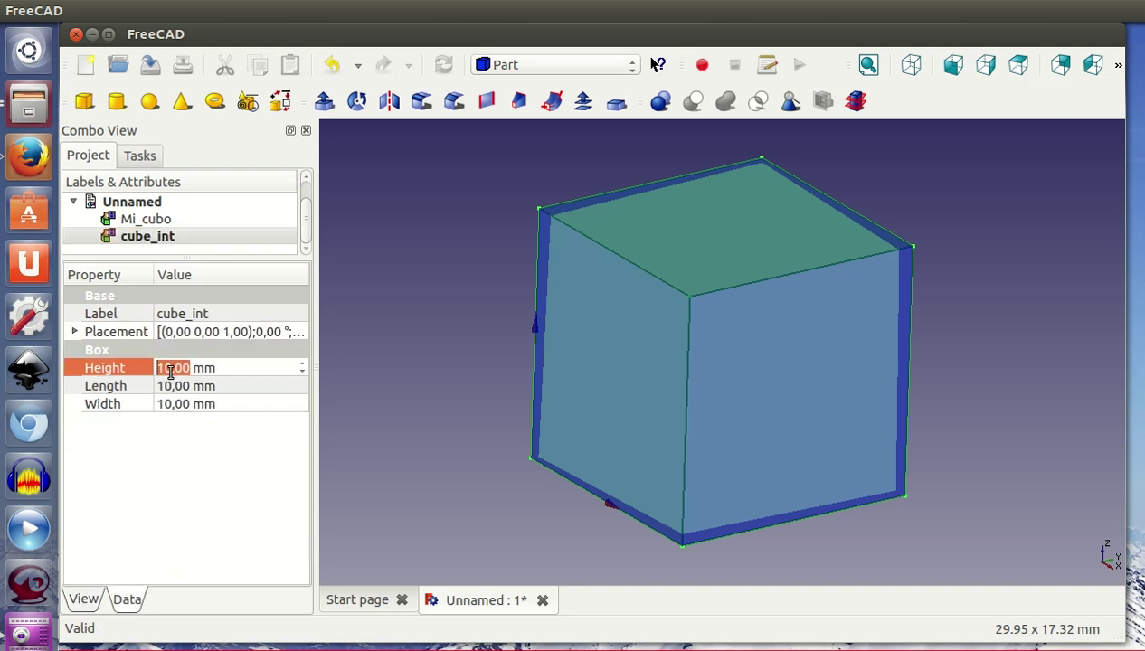
type("5")
left_click(159, 385)
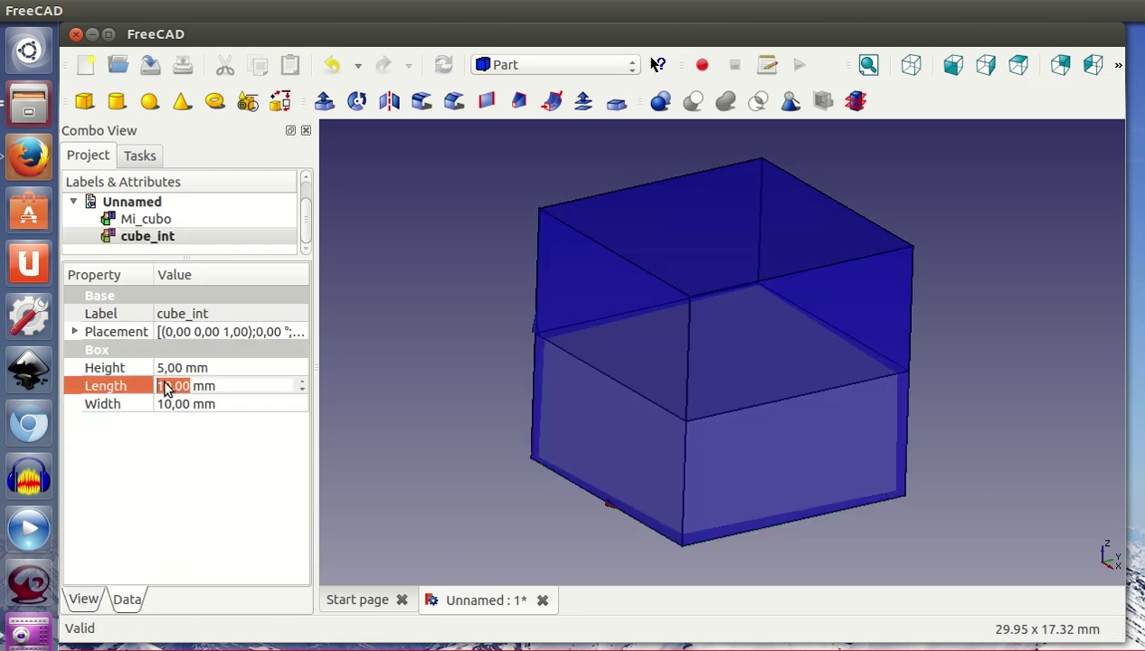
type("5")
left_click(167, 403)
type("5")
key("Return")
Deselect and orbit the view to see the small cube inside Mi_cubo.
left_click(421, 355)
mouse_move(422, 355)
middle_mouse_down()
mouse_move(444, 408)
mouse_move(455, 391)
mouse_move(470, 399)
middle_mouse_up()
scroll(460, 408, "down", 2)
scroll(487, 440, "up", 1)
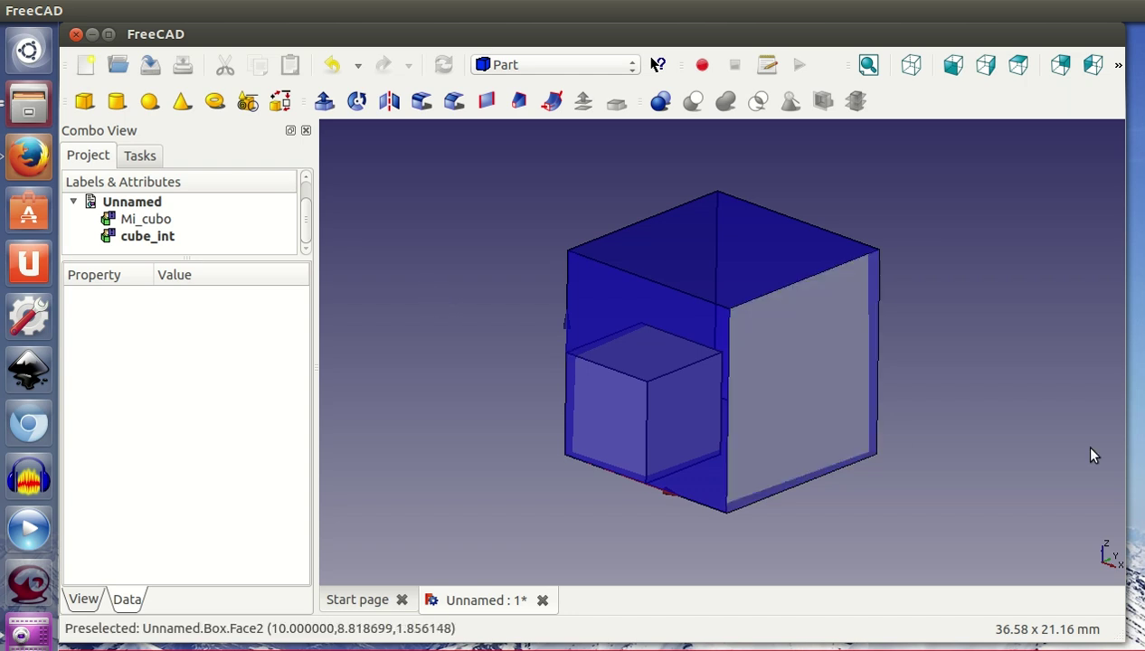
Move the Image Viewer window showing ej1.png to the centre of the screen.
left_click_drag(1112, 341, 702, 83)
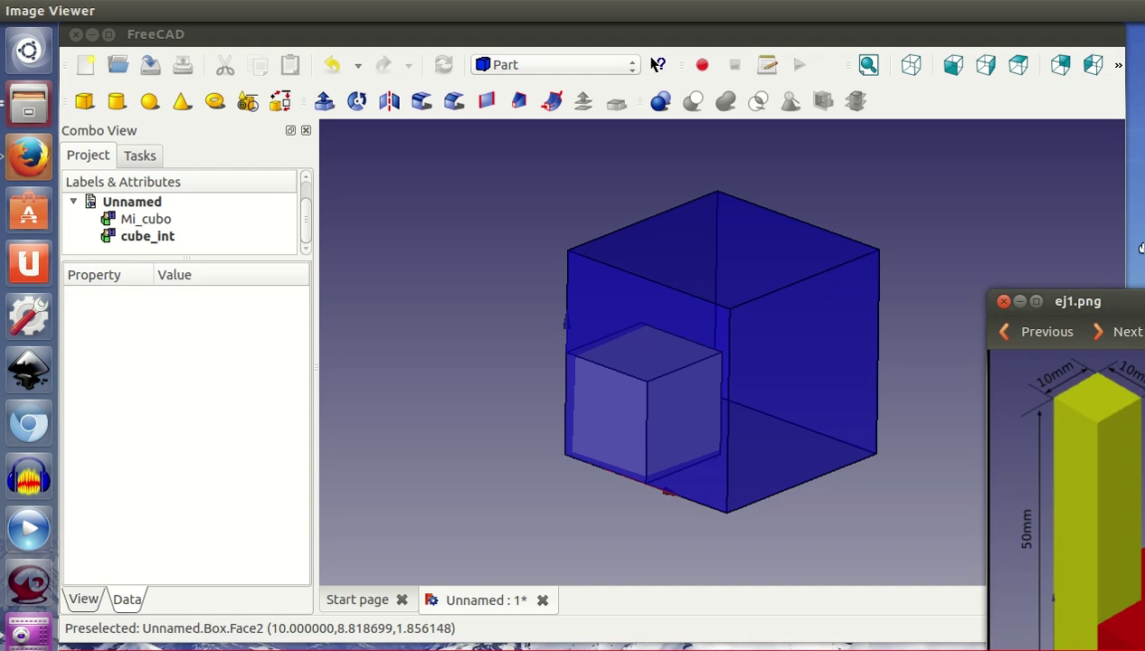